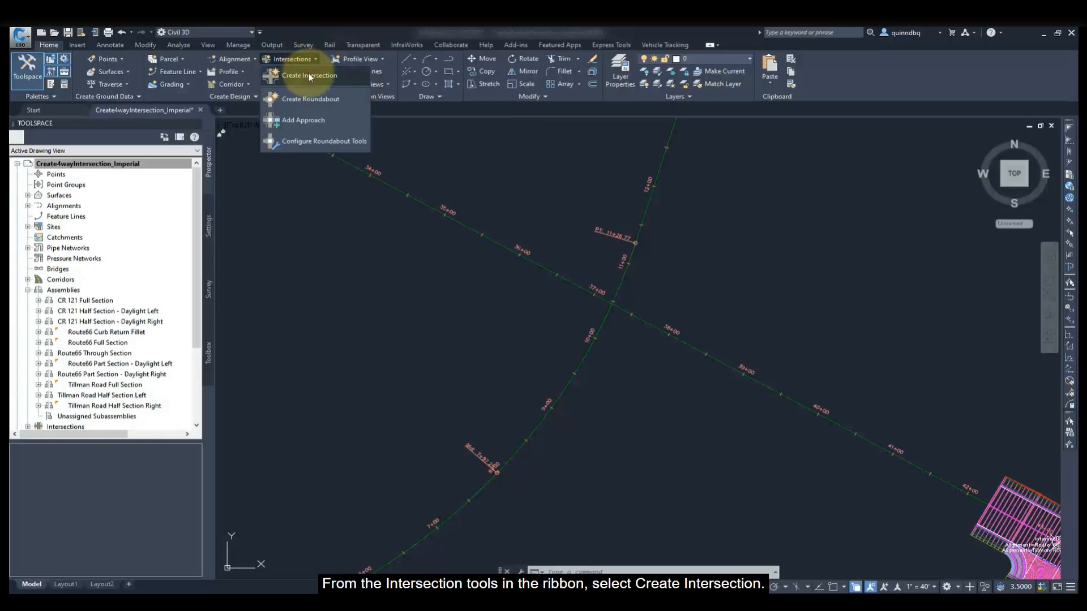
Start Create Intersection at the crossing of the two alignments using the Intersection snap, with the Route 66 alignment as main road.
left_click(308, 75)
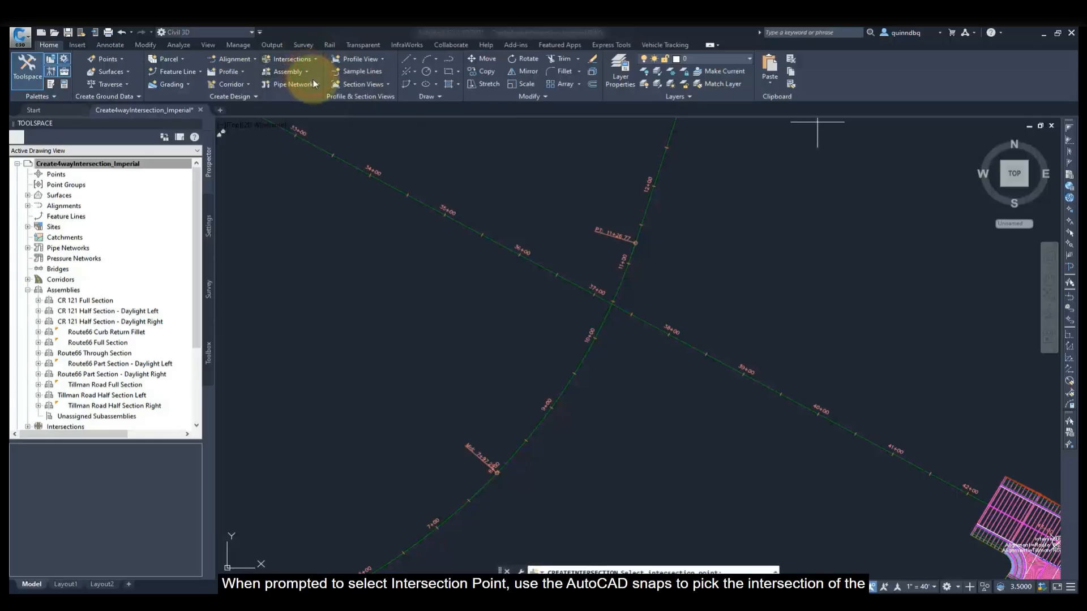
right_click(431, 208, "shift")
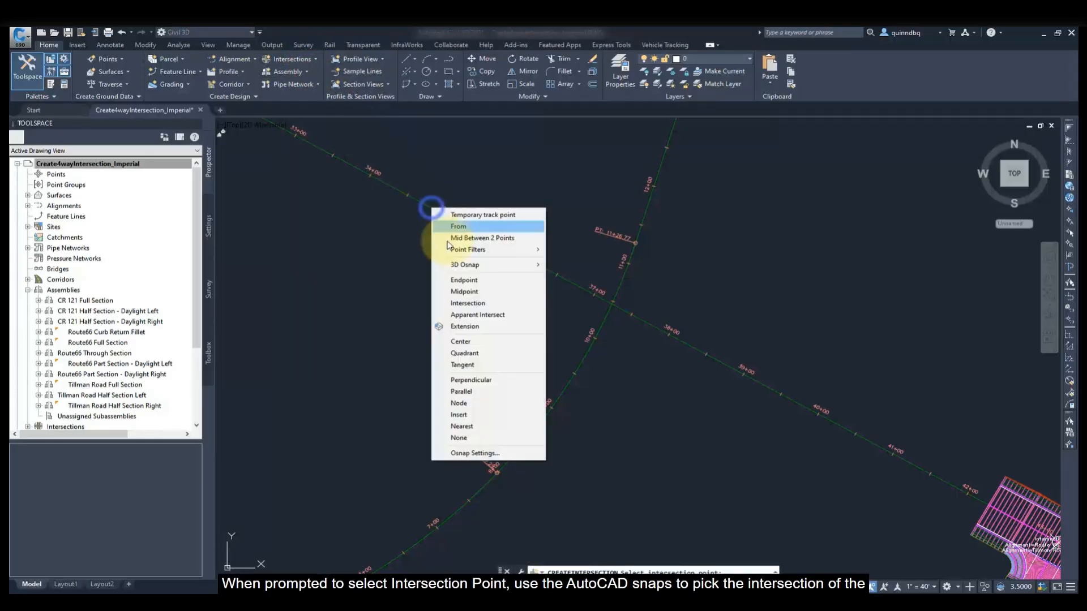
left_click(468, 302)
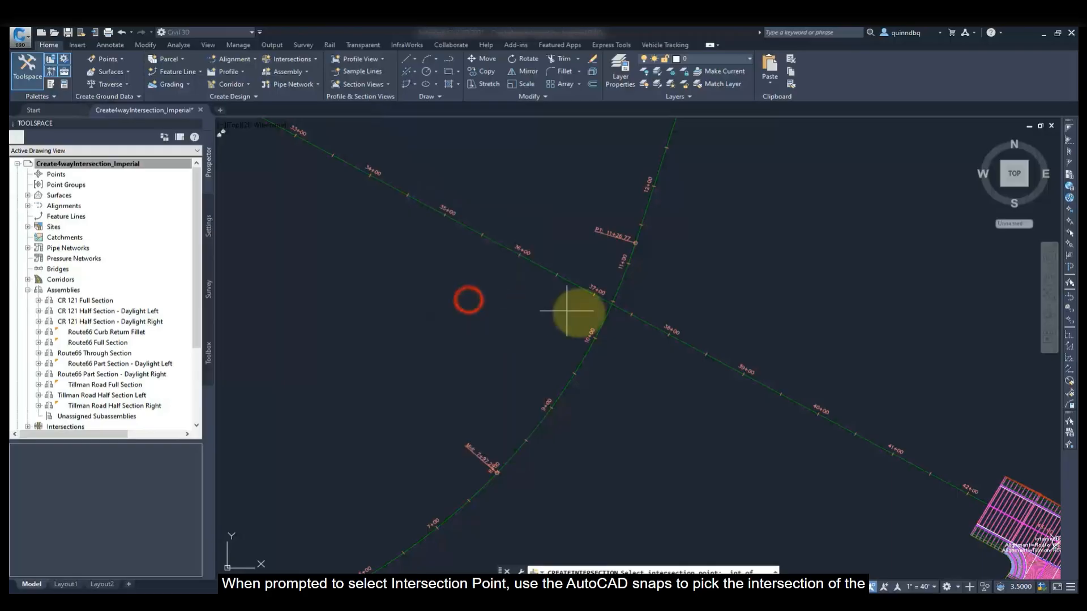
left_click(603, 309)
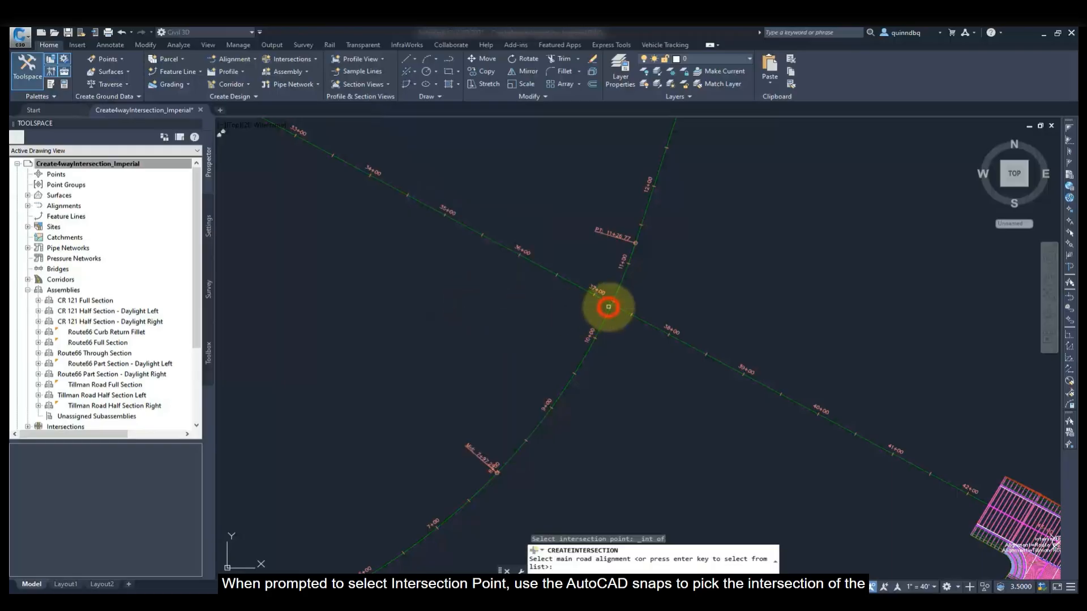
left_click(539, 266)
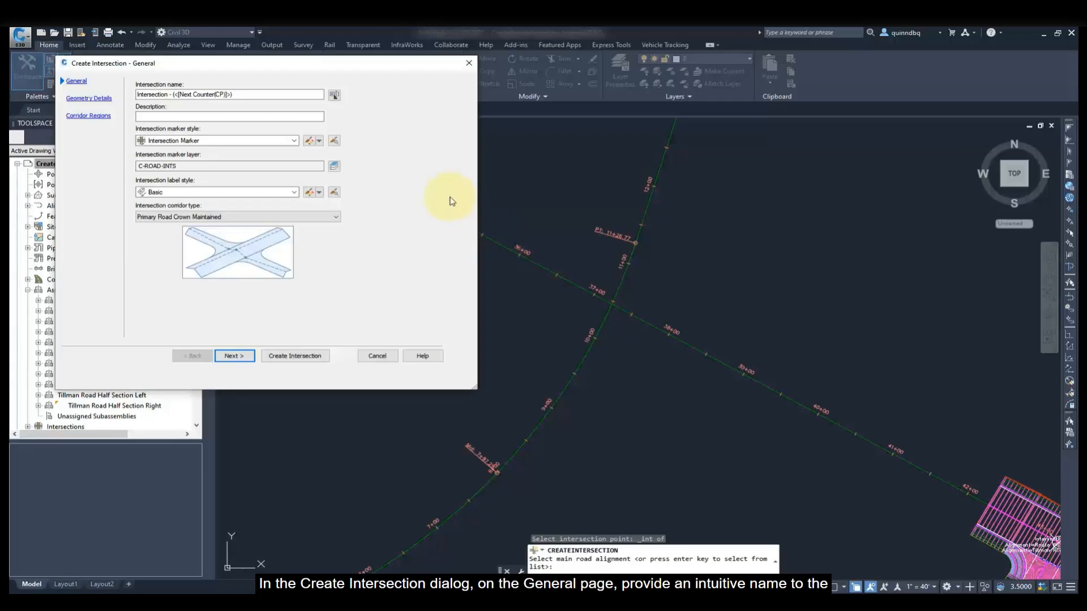
Set the intersection's name template to the Primary Alignment Name field, the word "and", and the Secondary Alignment Name field.
left_click(334, 94)
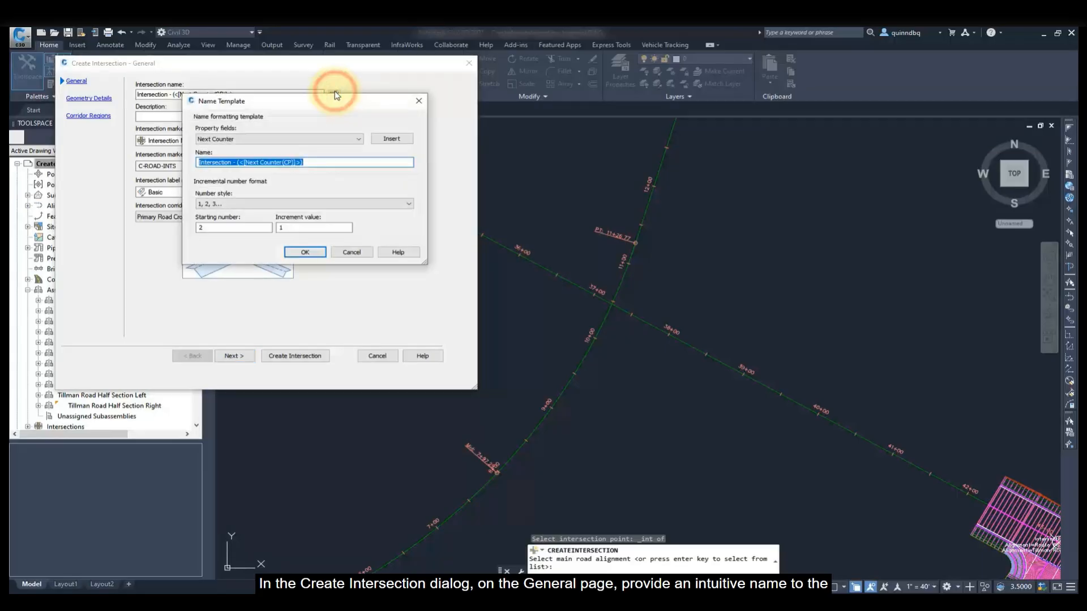
left_click(330, 137)
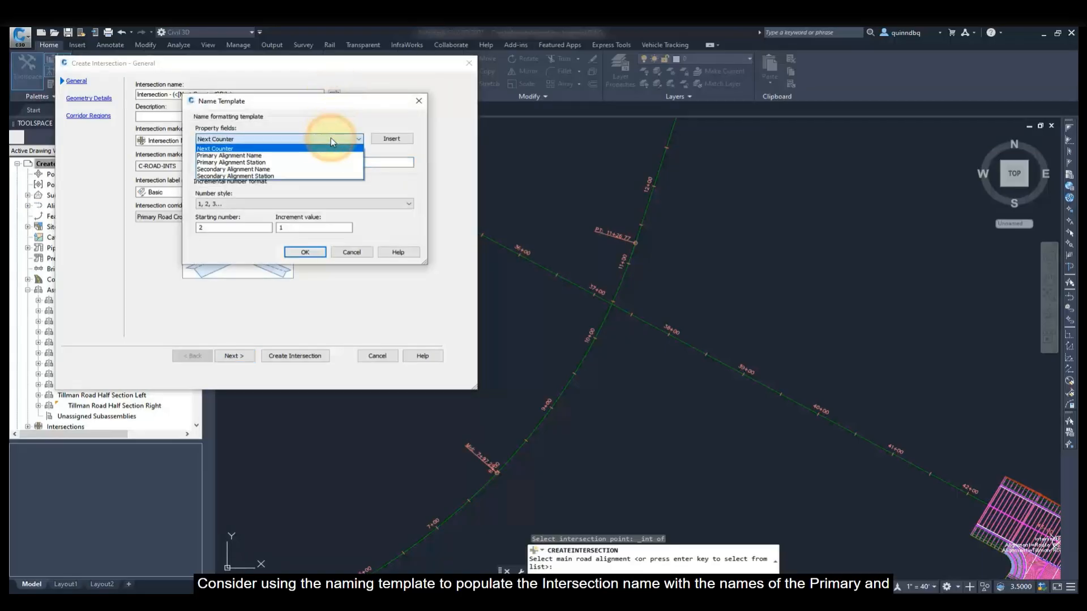
left_click(326, 156)
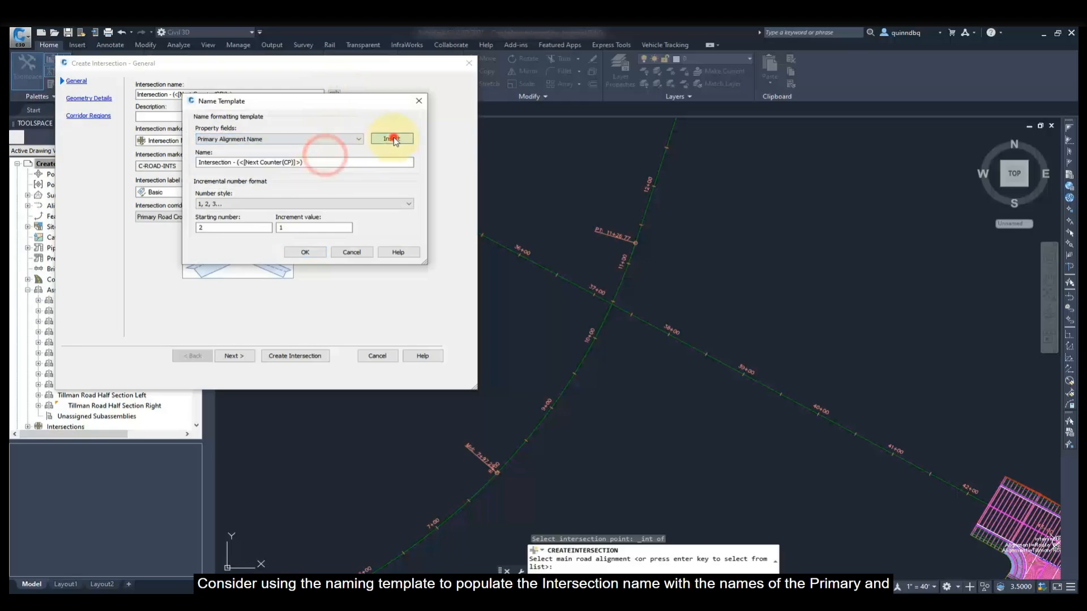
left_click(392, 139)
left_click(348, 160)
type("and")
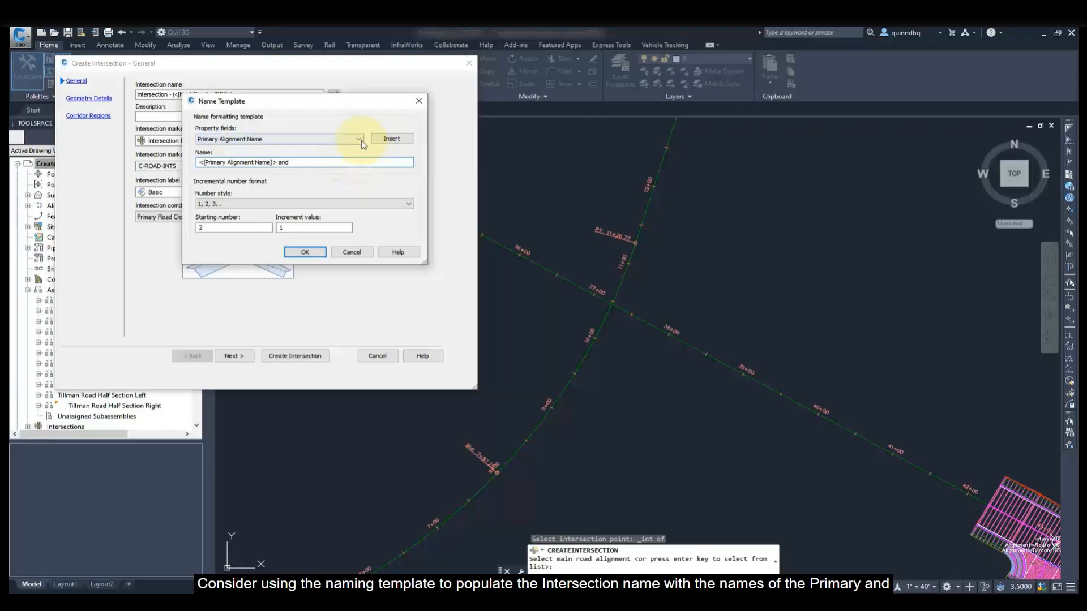
left_click(359, 139)
left_click(348, 170)
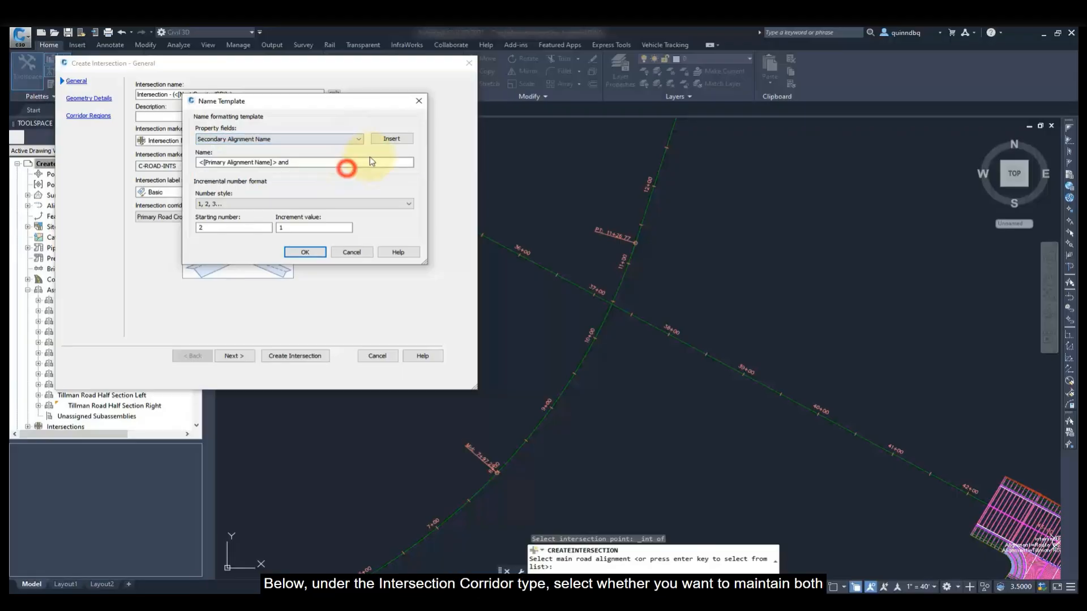
left_click(390, 138)
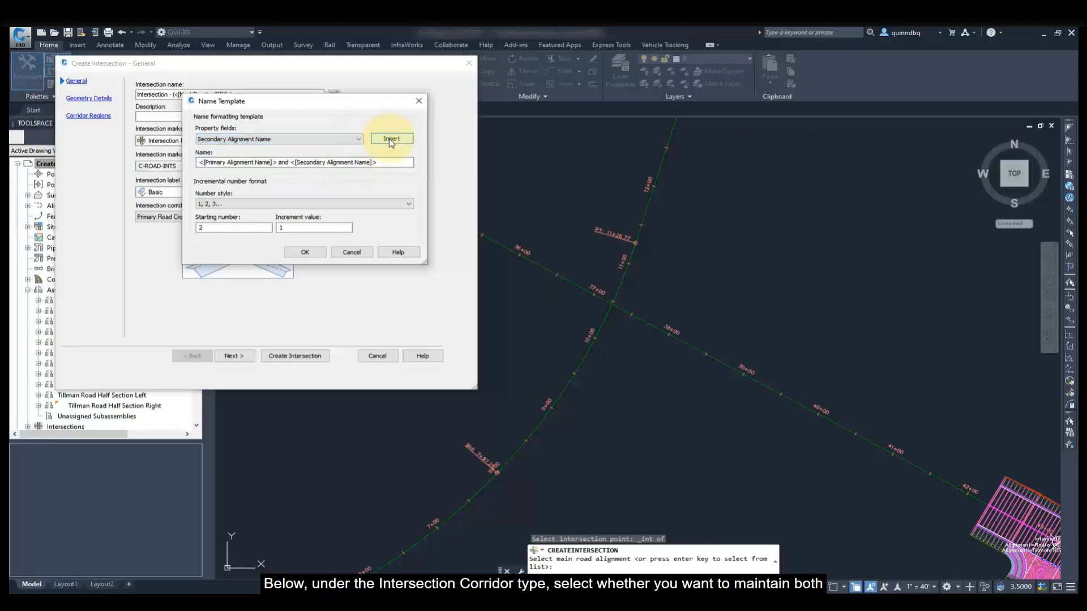
left_click(314, 252)
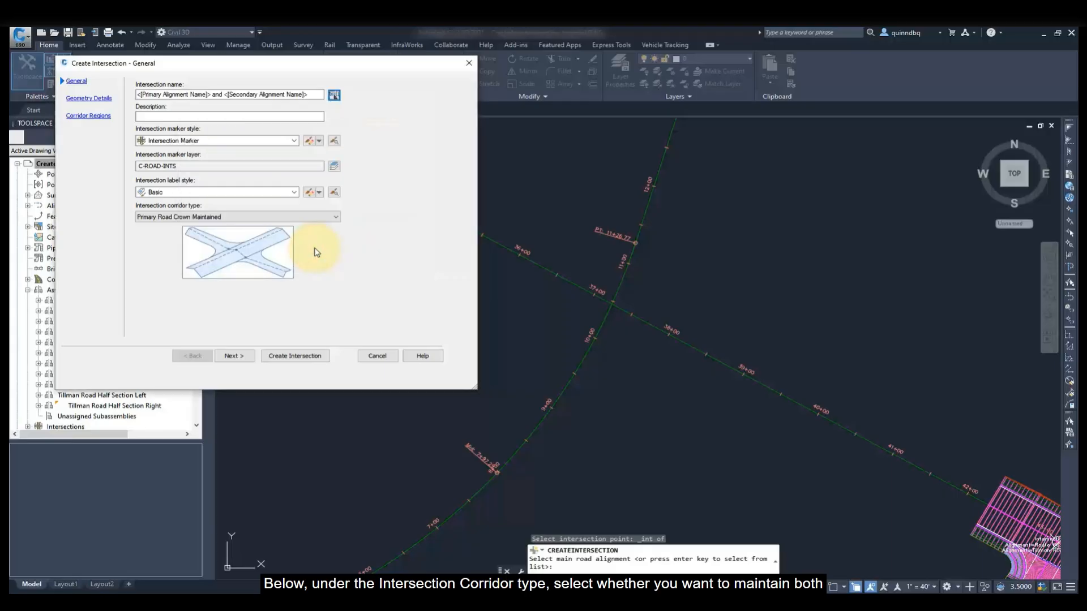
Keep Primary Road Crown Maintained as the intersection corridor type and proceed to the Geometry Details page.
left_click(335, 217)
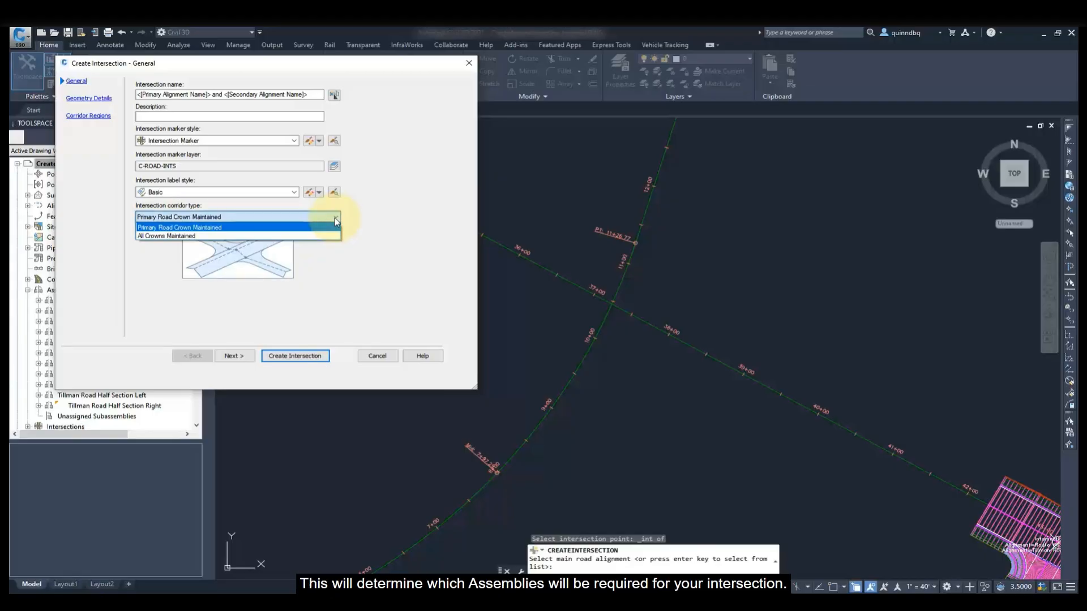
left_click(334, 217)
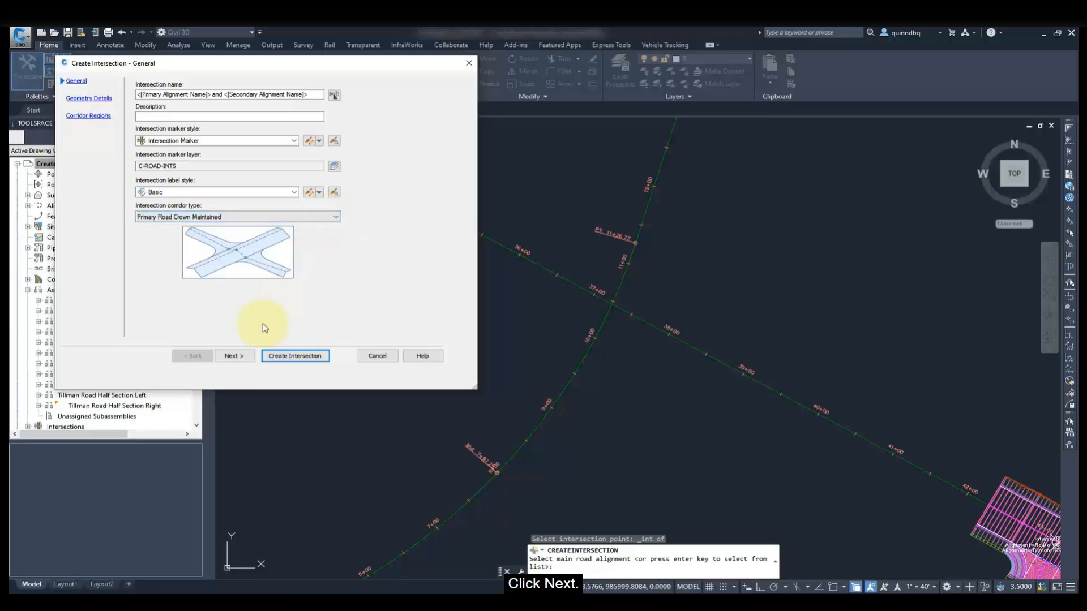
left_click(242, 356)
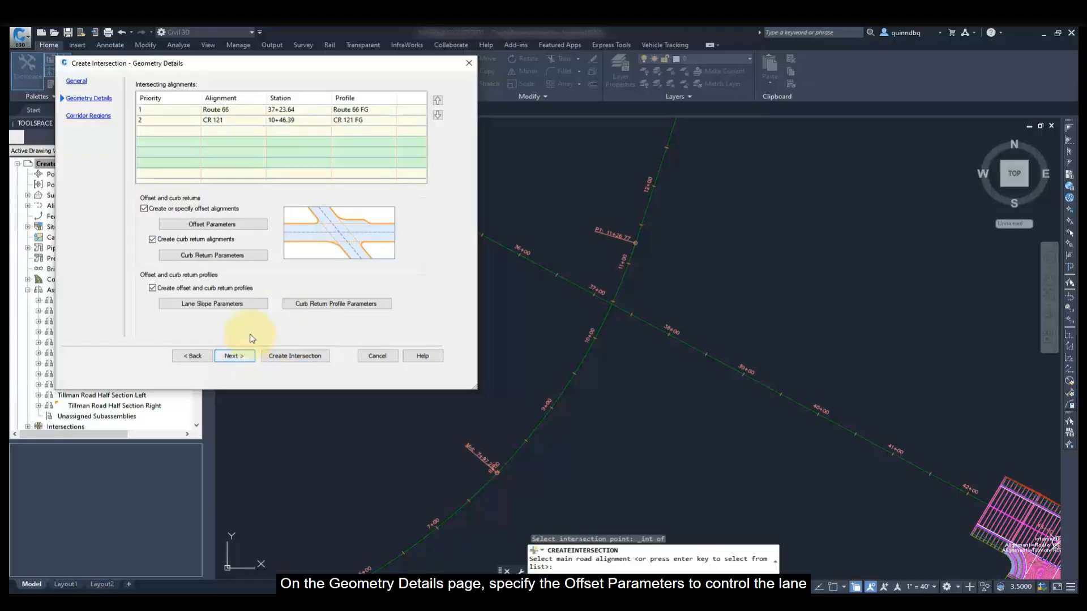
Review the offset parameters for Route 66 and CR 121 and accept the default offsets and alignment naming.
left_click(260, 225)
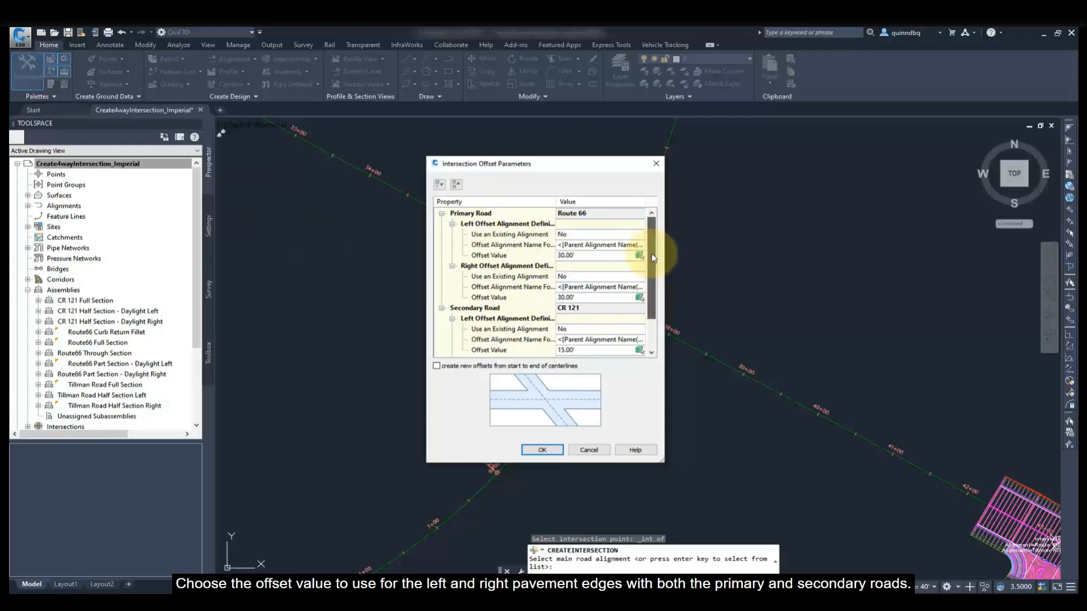
left_click_drag(652, 258, 654, 297)
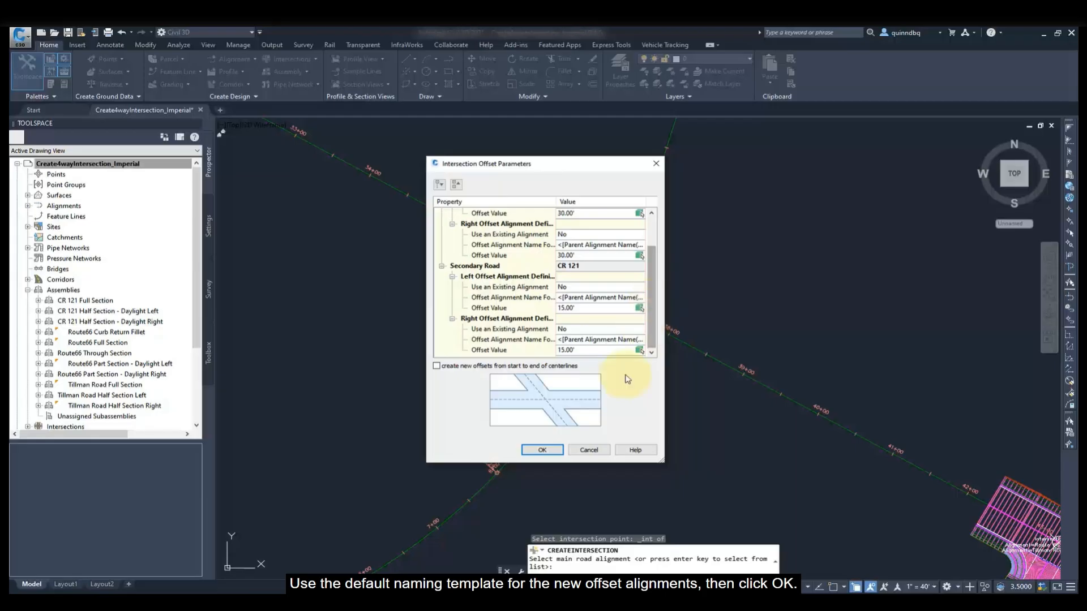
left_click(543, 450)
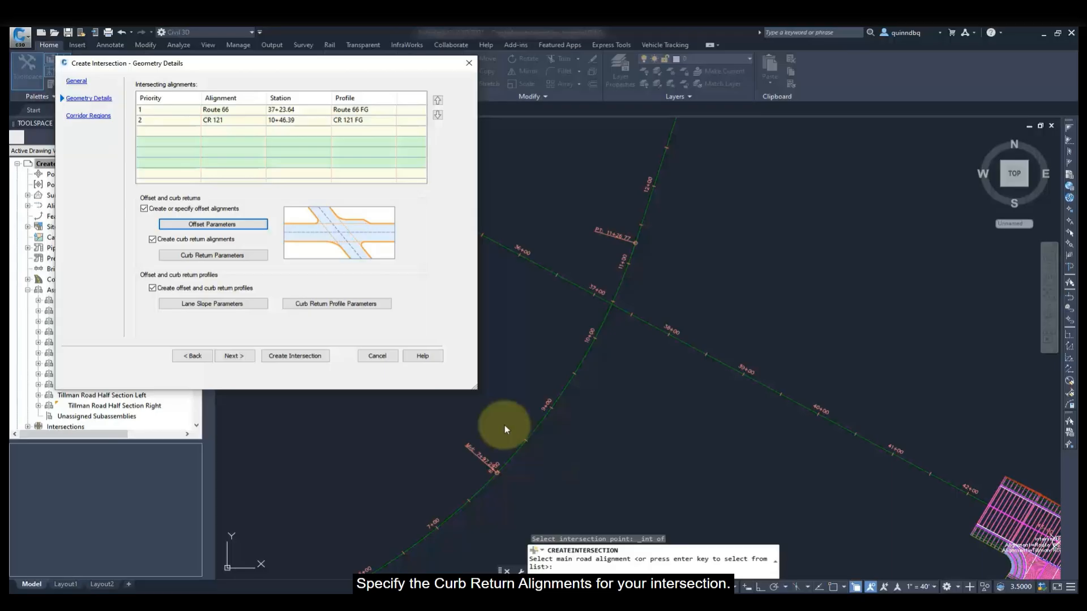
Set the curb return radius to 30 feet for the NE and SE quadrants.
left_click(206, 256)
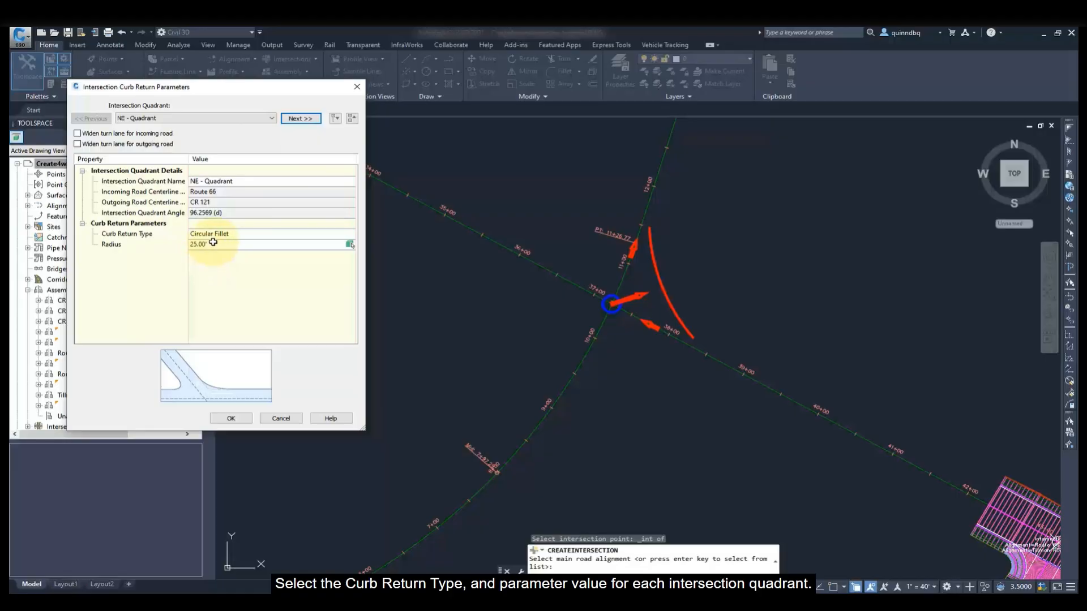
left_click(212, 242)
type("30")
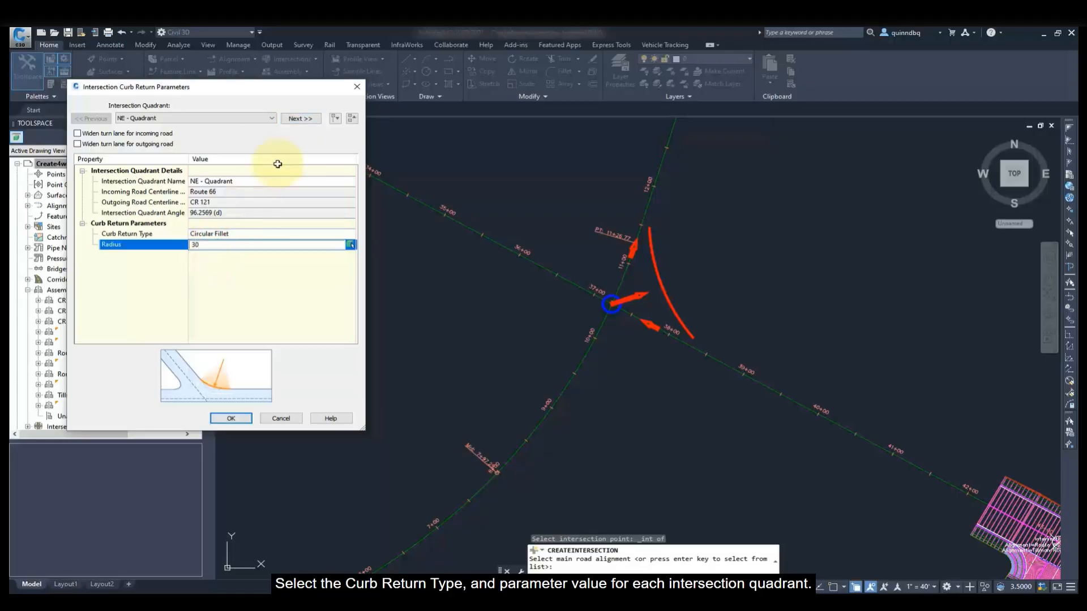
left_click(300, 118)
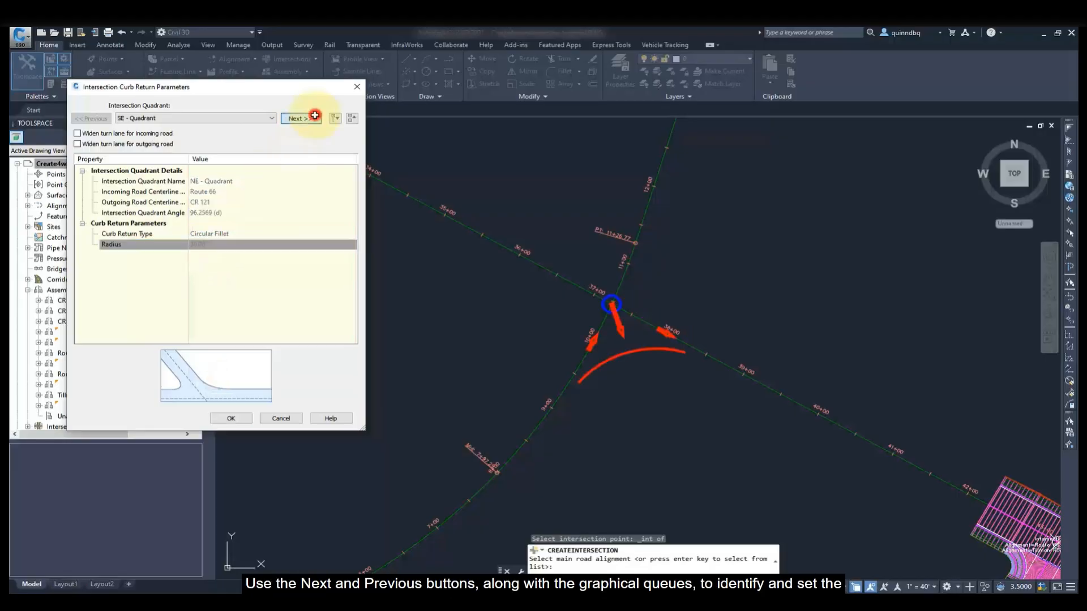
left_click(247, 244)
type("30")
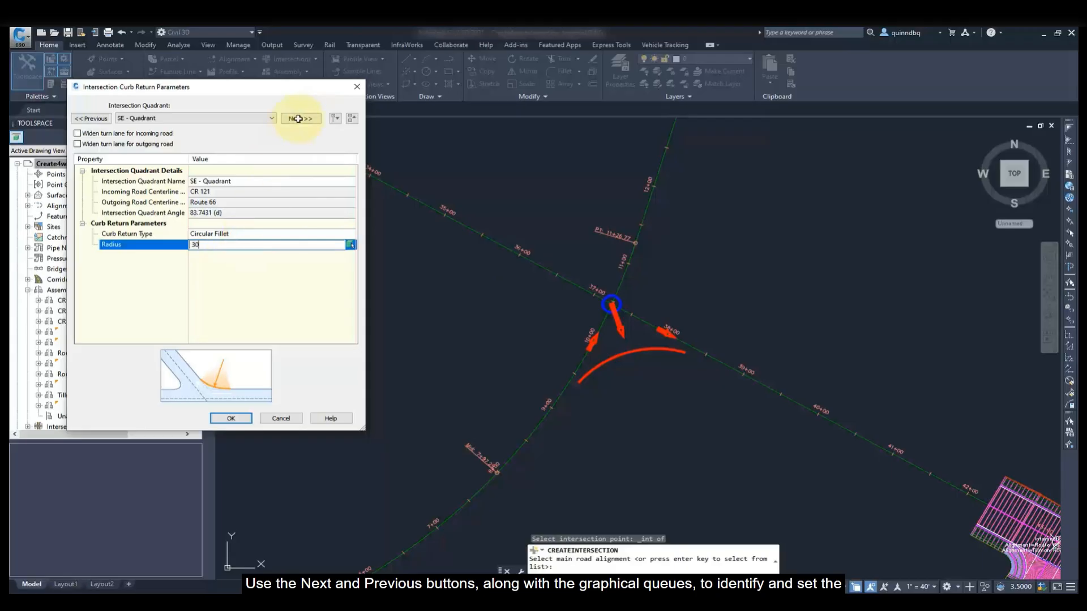
Set the curb return radius to 30 feet for the SW and NW quadrants and accept the curb return parameters.
left_click(298, 119)
left_click(219, 244)
type("30")
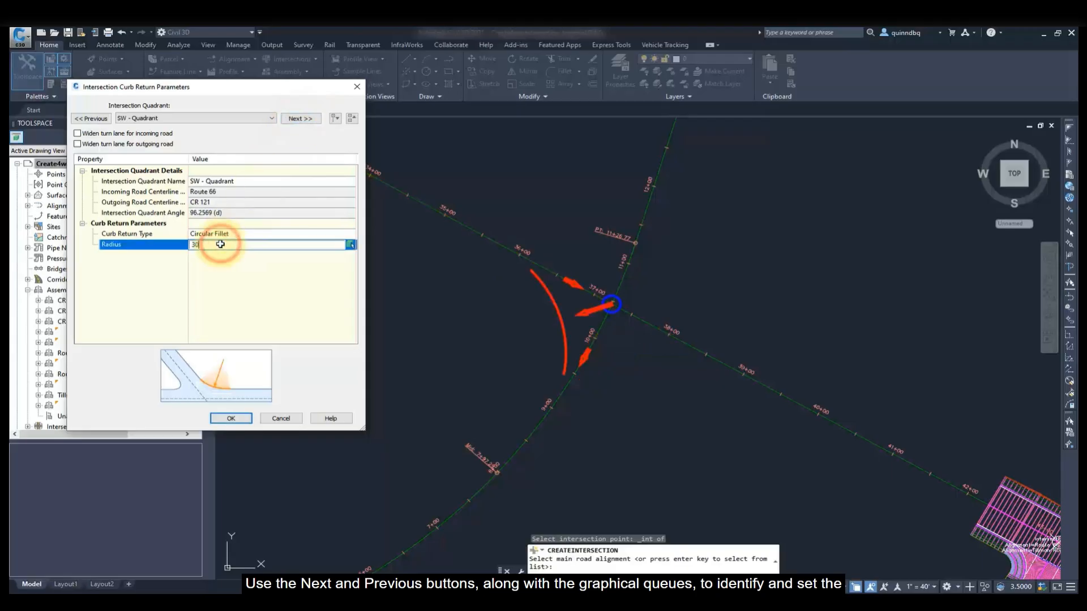
left_click(298, 118)
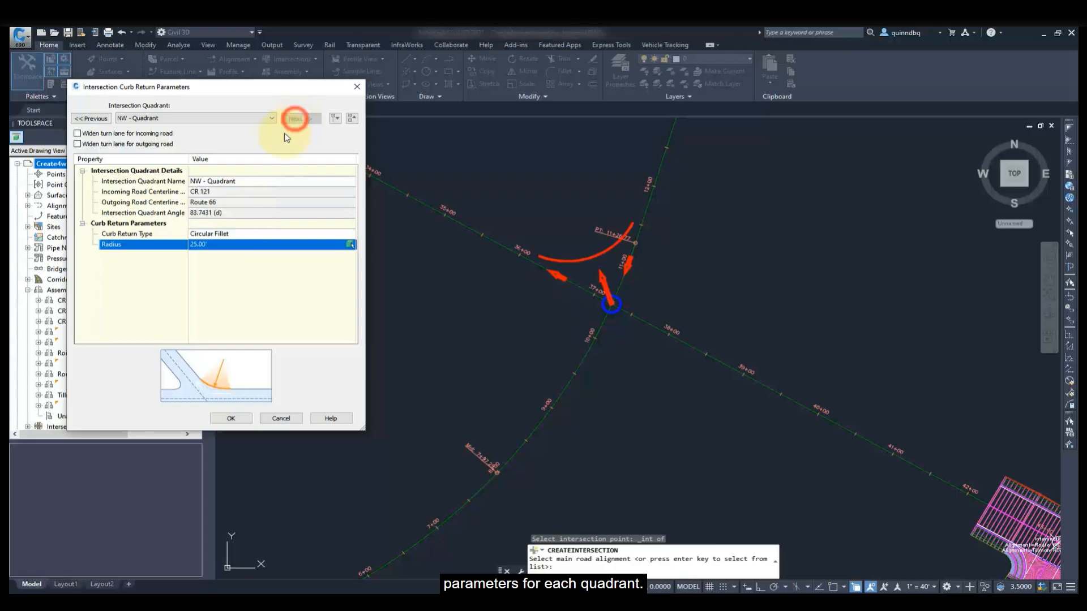
left_click(217, 244)
type("30")
left_click(218, 266)
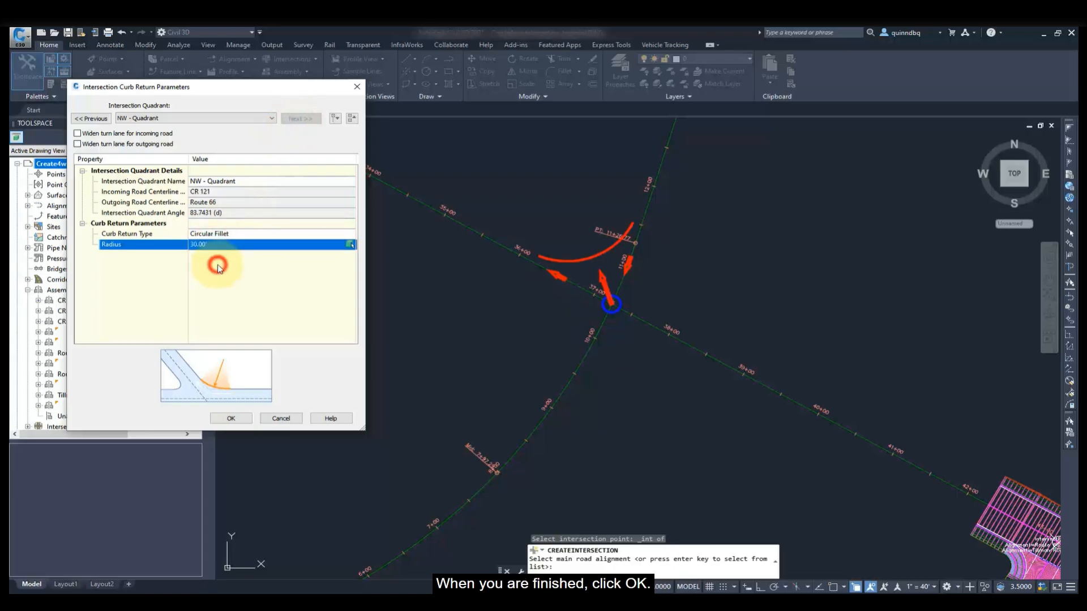
left_click(228, 418)
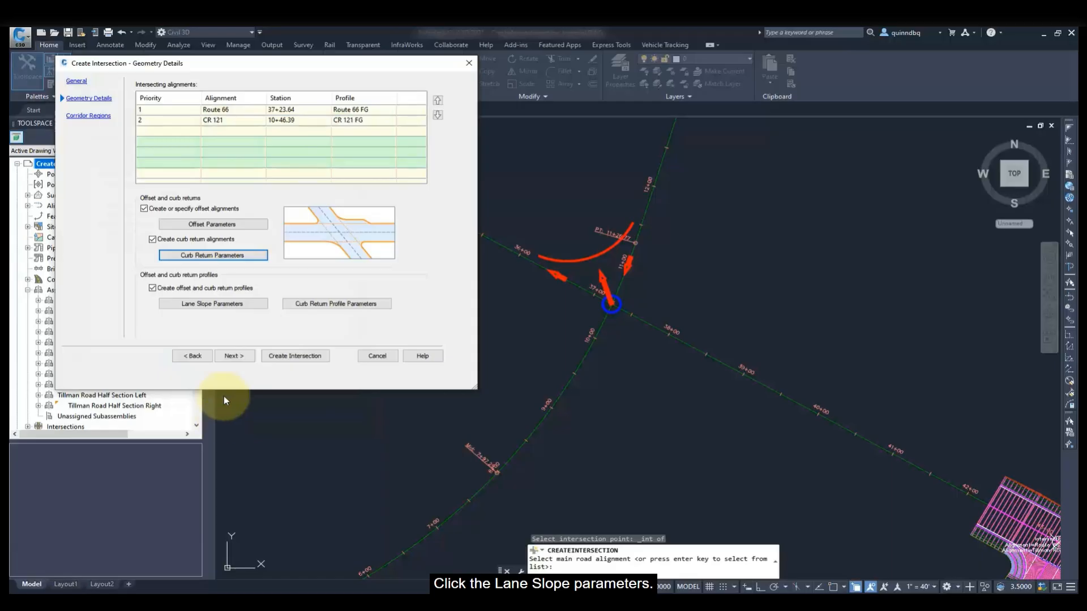
Review the lane slope parameters of the primary and secondary roads and accept the default cross falls.
left_click(224, 303)
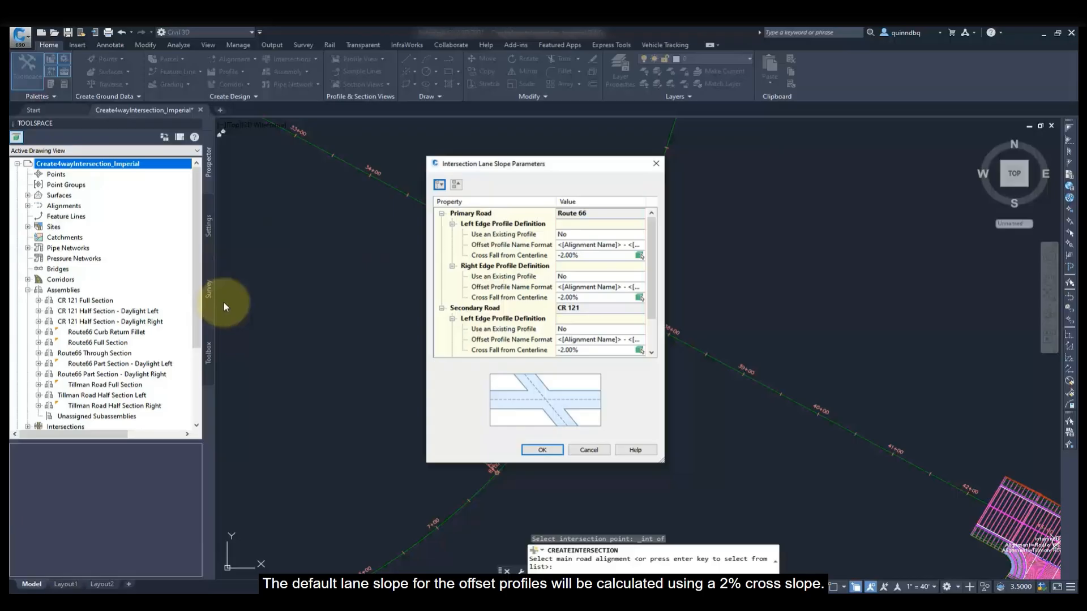
left_click(441, 214)
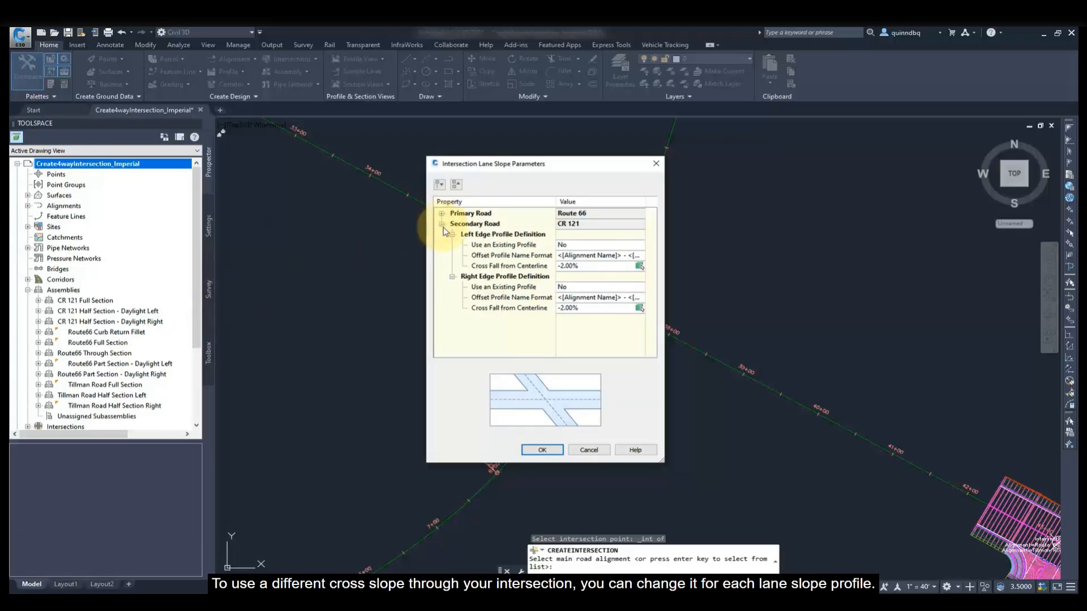
left_click(441, 224)
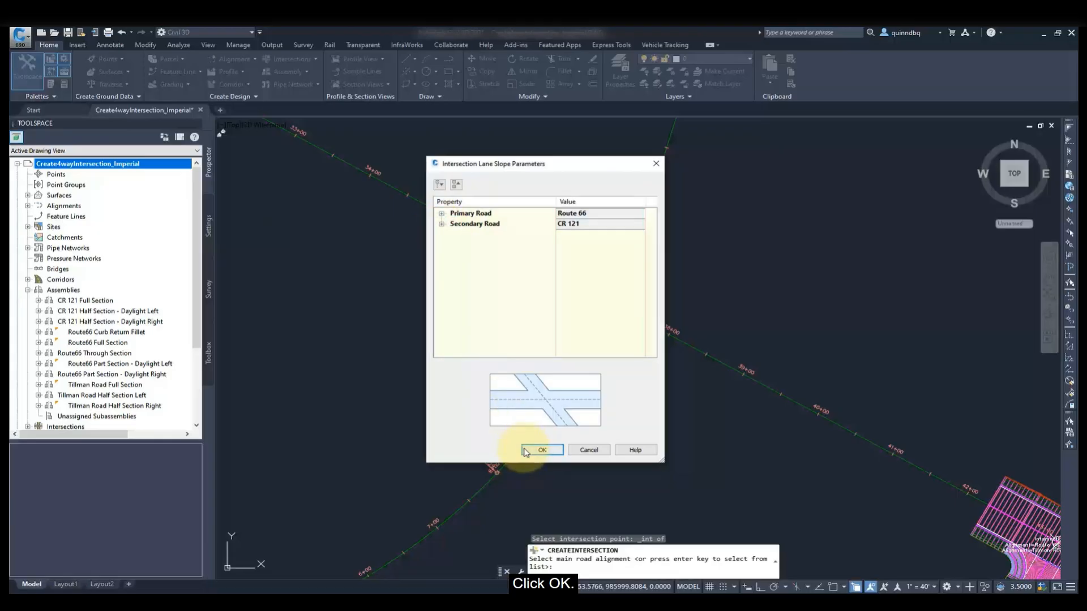
left_click(541, 450)
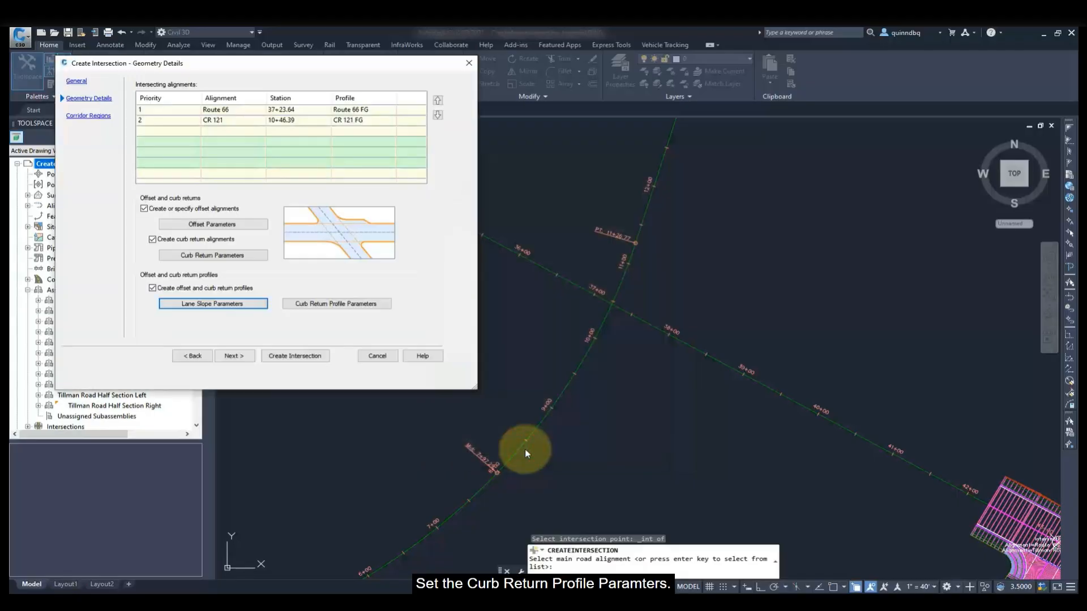
Set the NE quadrant's curb return profile extension lengths to 100 feet along both the incoming and outgoing lanes.
left_click(377, 304)
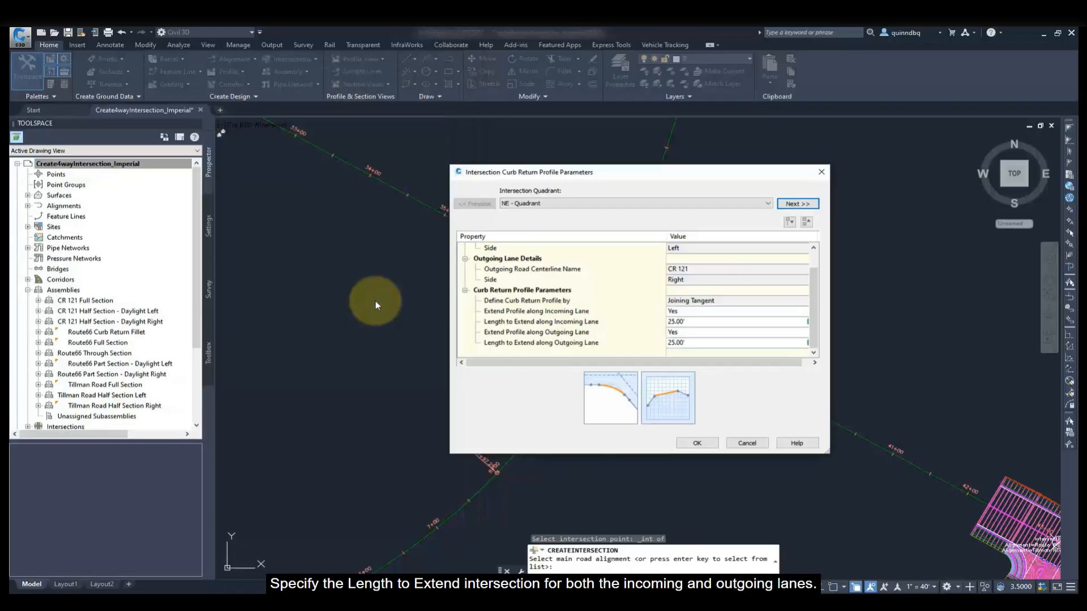
left_click(672, 321)
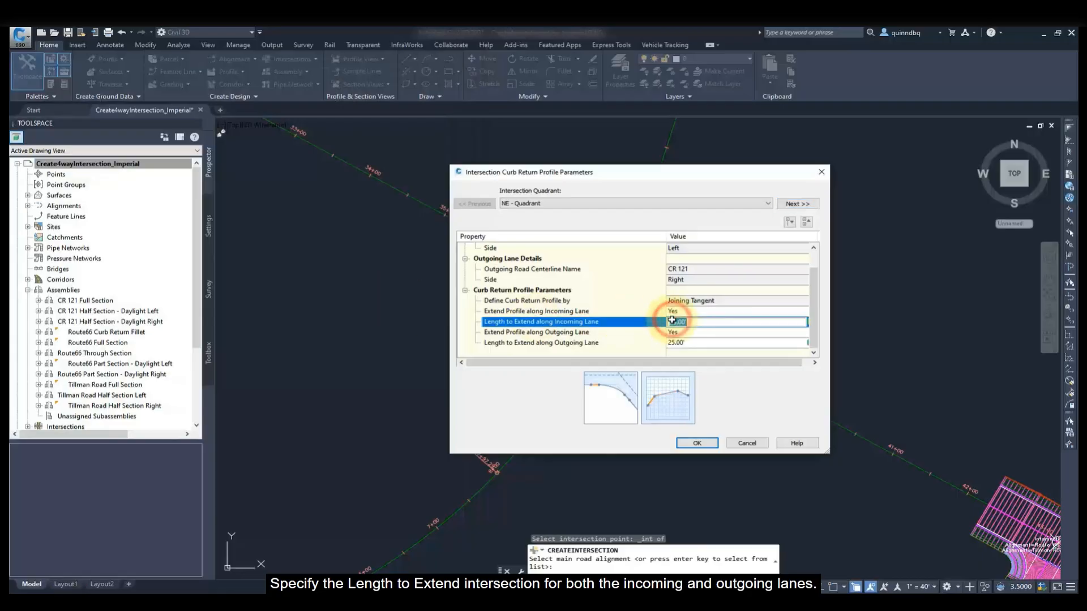
type("100")
left_click(682, 343)
type("100")
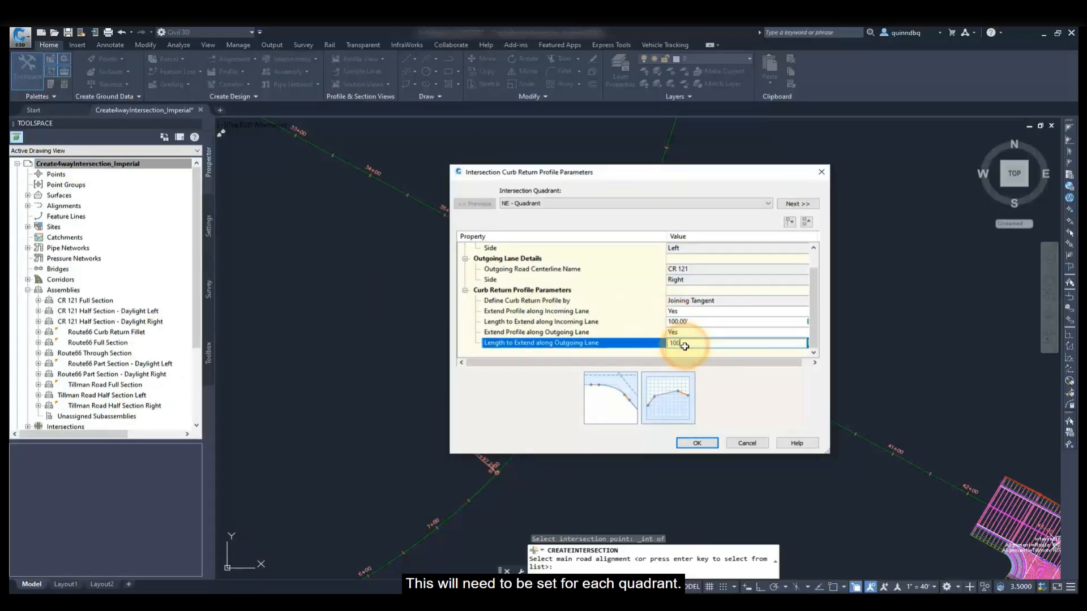
Set the SE quadrant's curb return profile extension lengths to 100 feet along both the incoming and outgoing lanes.
left_click(803, 203)
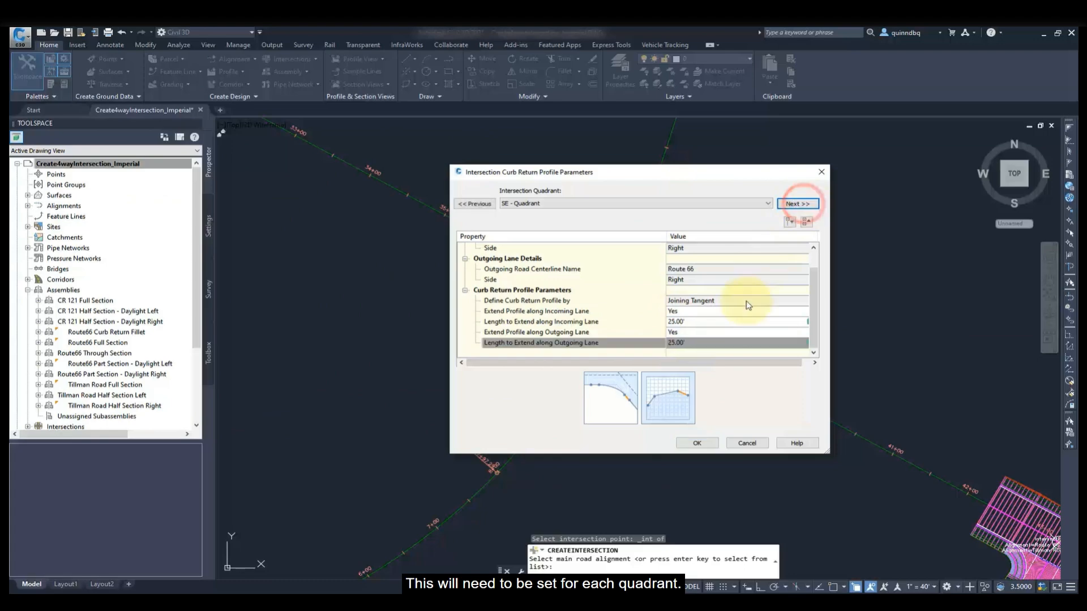
left_click(733, 322)
type("100")
left_click(727, 343)
type("100")
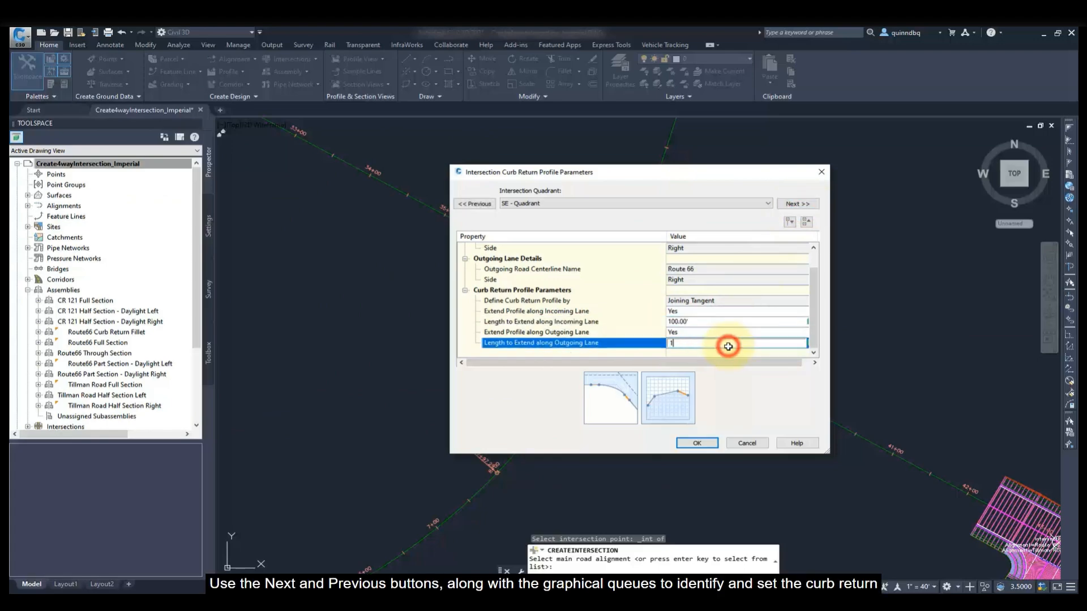
Set the SW quadrant's curb return profile extension lengths to 100 feet along both the incoming and outgoing lanes.
left_click(789, 205)
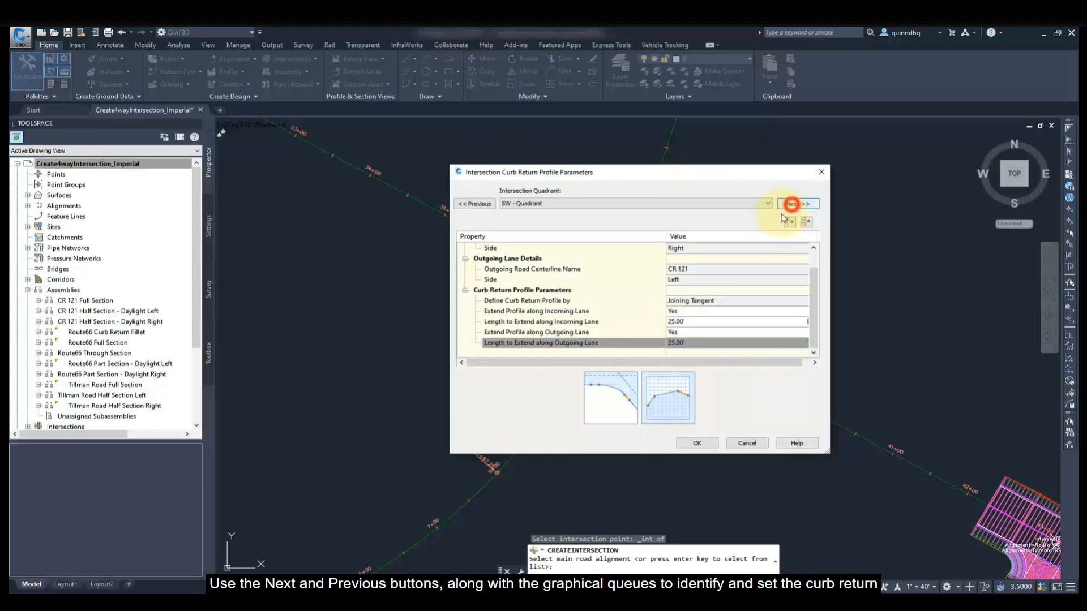
left_click(717, 323)
type("100")
left_click(712, 343)
type("100")
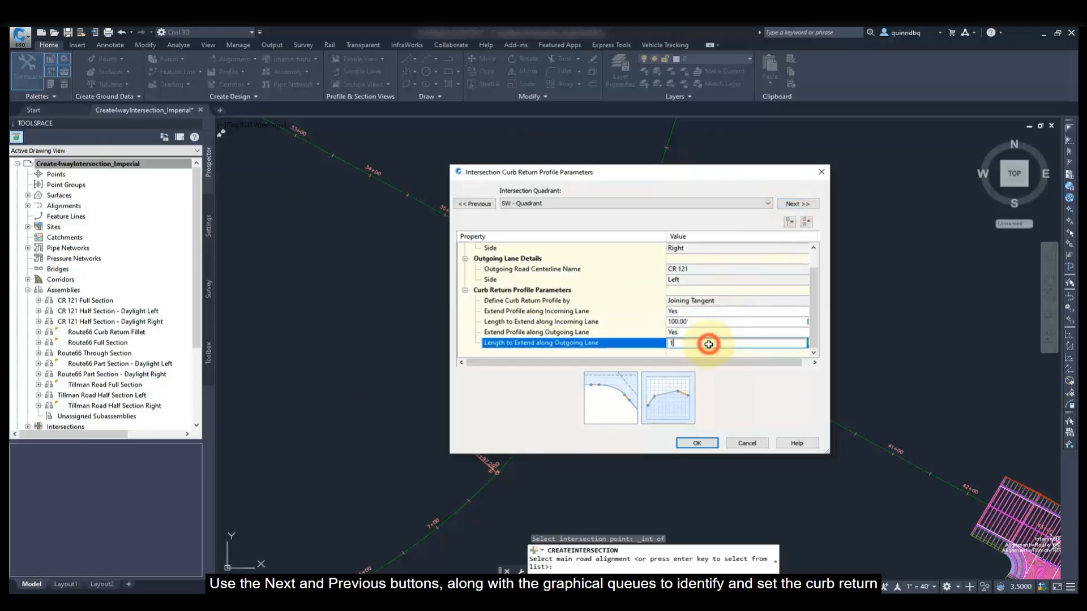
Set the NW quadrant's curb return profile extension lengths to 100 feet along both lanes and accept the curb return profile parameters.
left_click(785, 206)
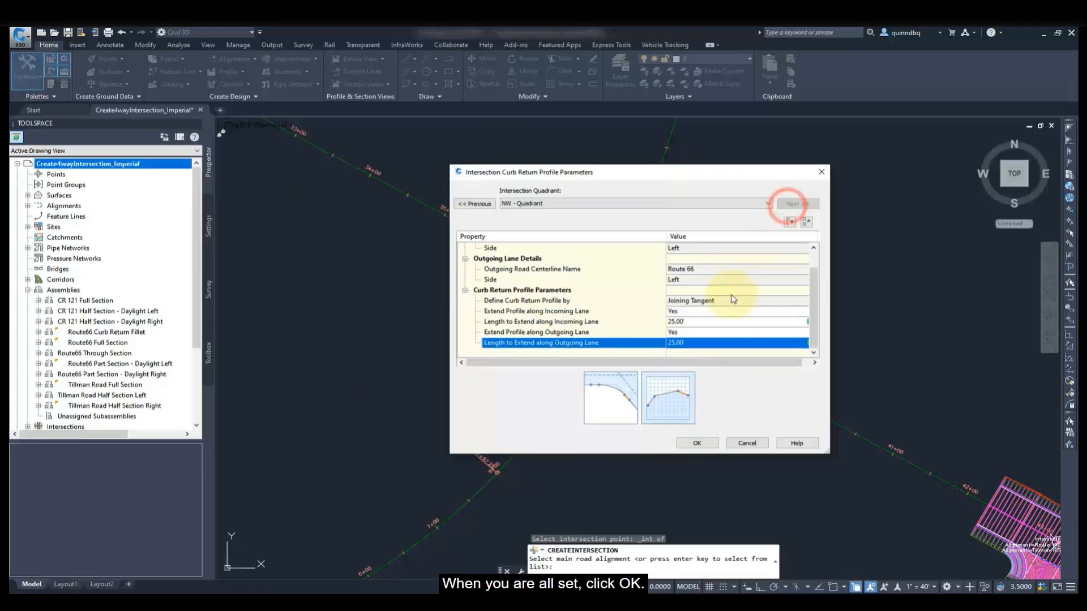
left_click(715, 320)
type("100")
left_click(709, 343)
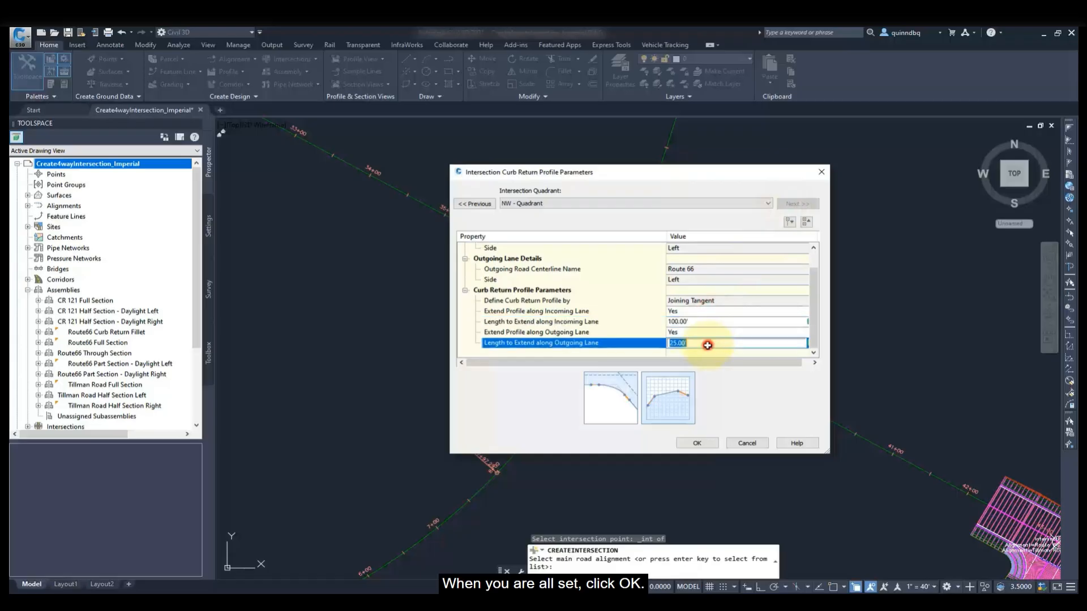
type("100")
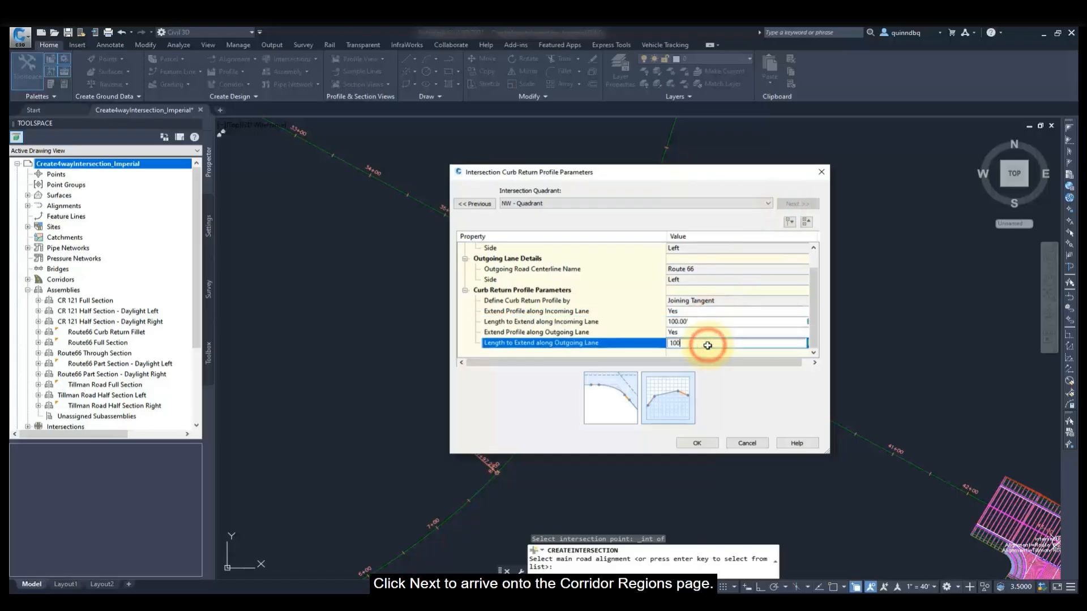
left_click(696, 443)
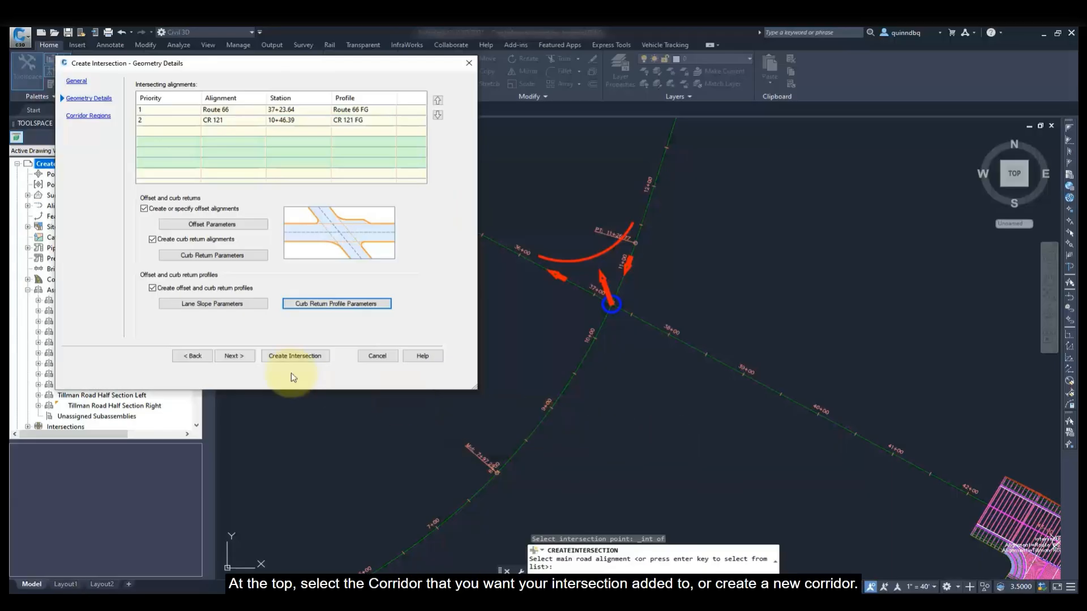
Proceed to the corridor region settings and keep Existing Ground as the daylight surface for the new corridor.
left_click(232, 355)
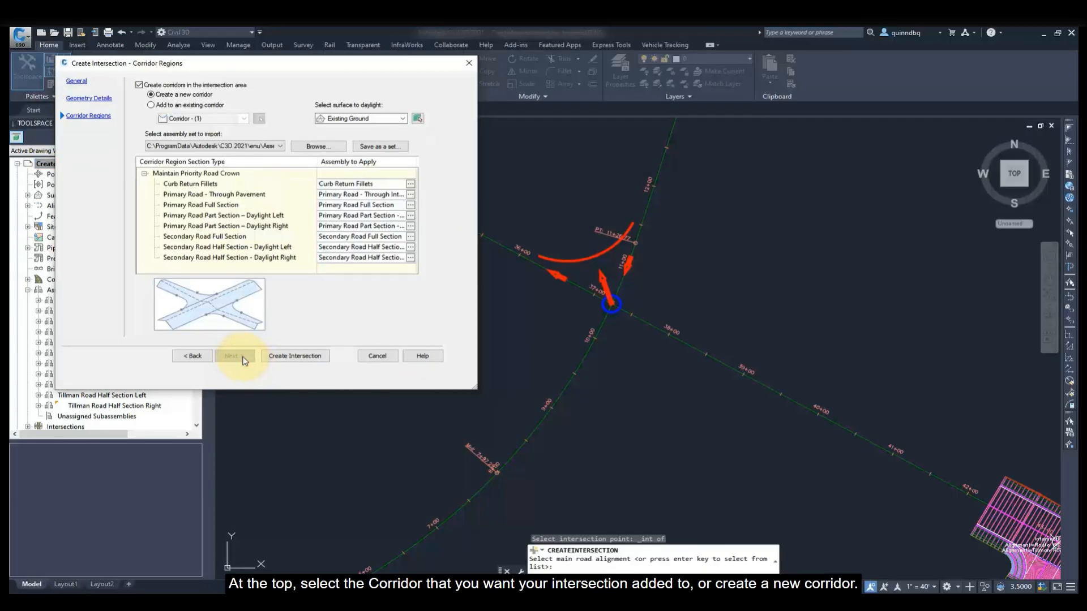
left_click(403, 118)
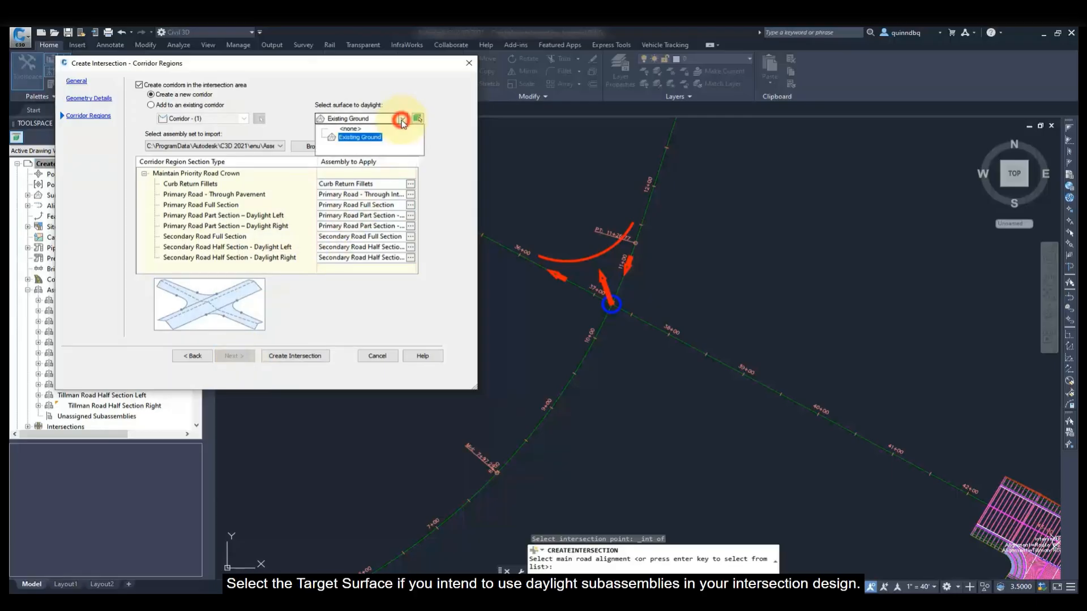
left_click(402, 119)
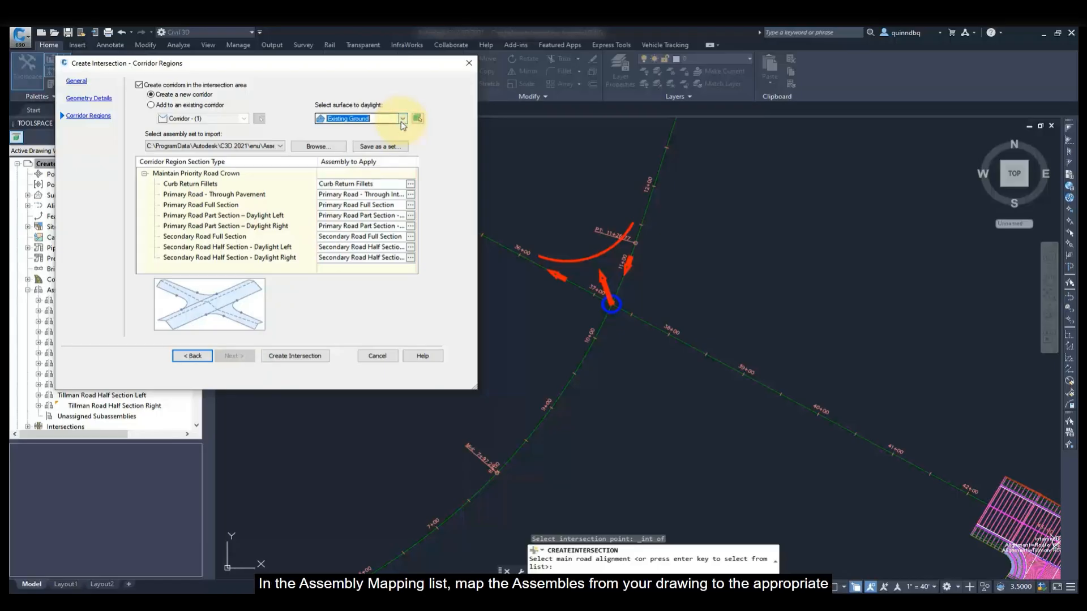
Assign the Route66 Curb Return Fillet assembly to Curb Return Fillets and Route66 Through Section to Primary Road - Through Pavement.
left_click(410, 182)
left_click(529, 139)
left_click(573, 177)
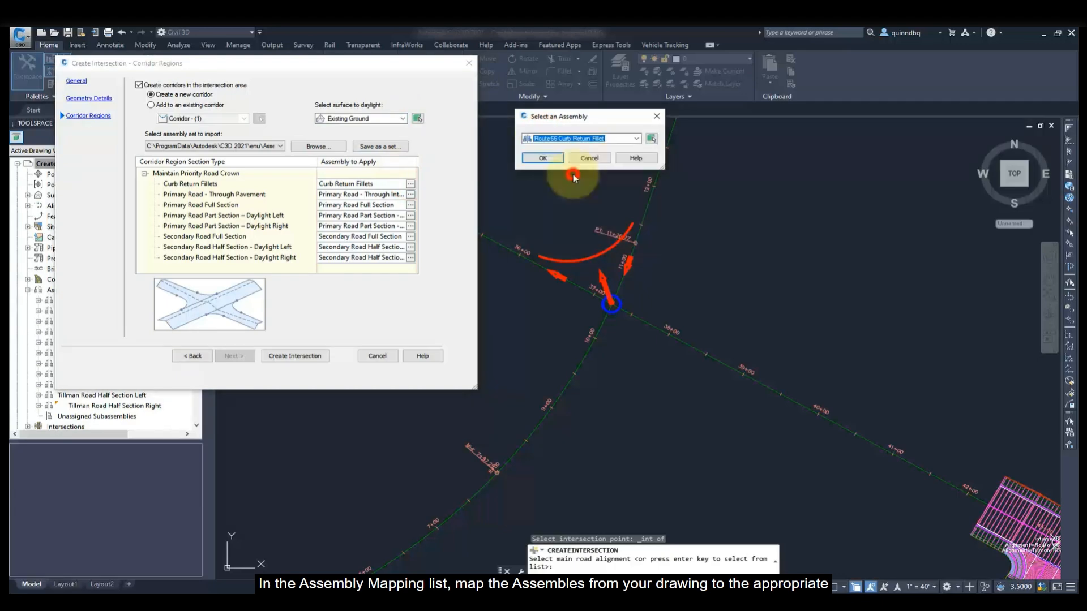
left_click(557, 160)
left_click(410, 183)
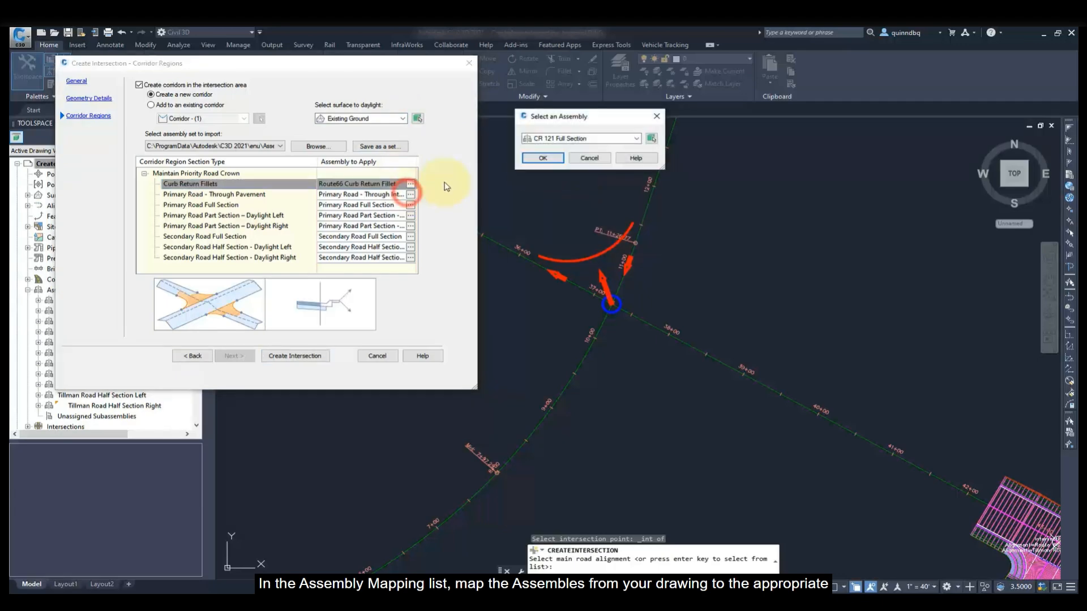
left_click(532, 139)
left_click(547, 207)
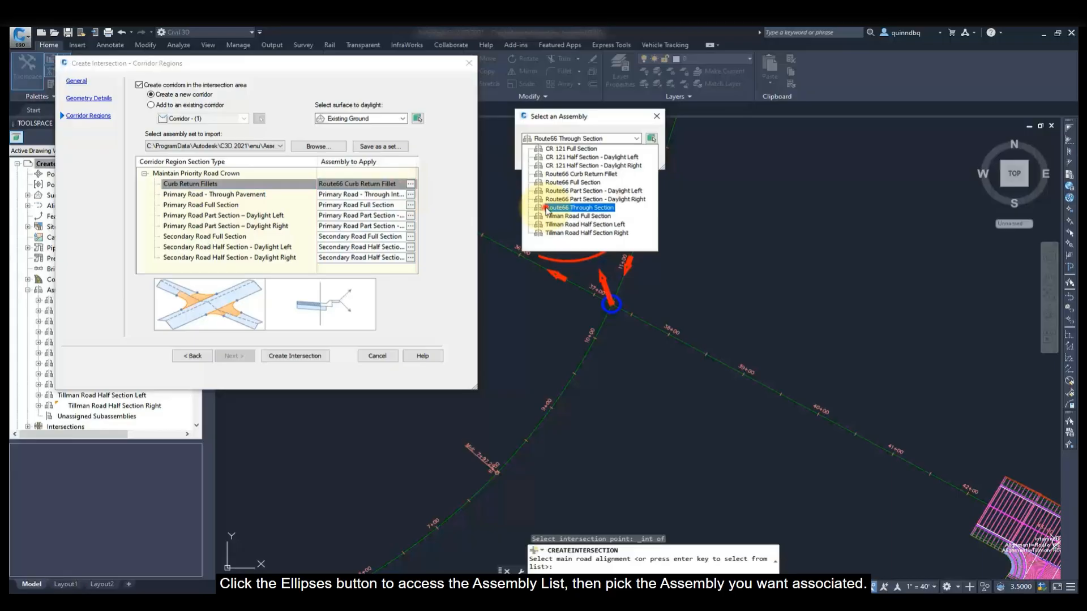
left_click(544, 161)
Assign the Route66 Full Section assembly to the Primary Road Full Section region.
left_click(410, 205)
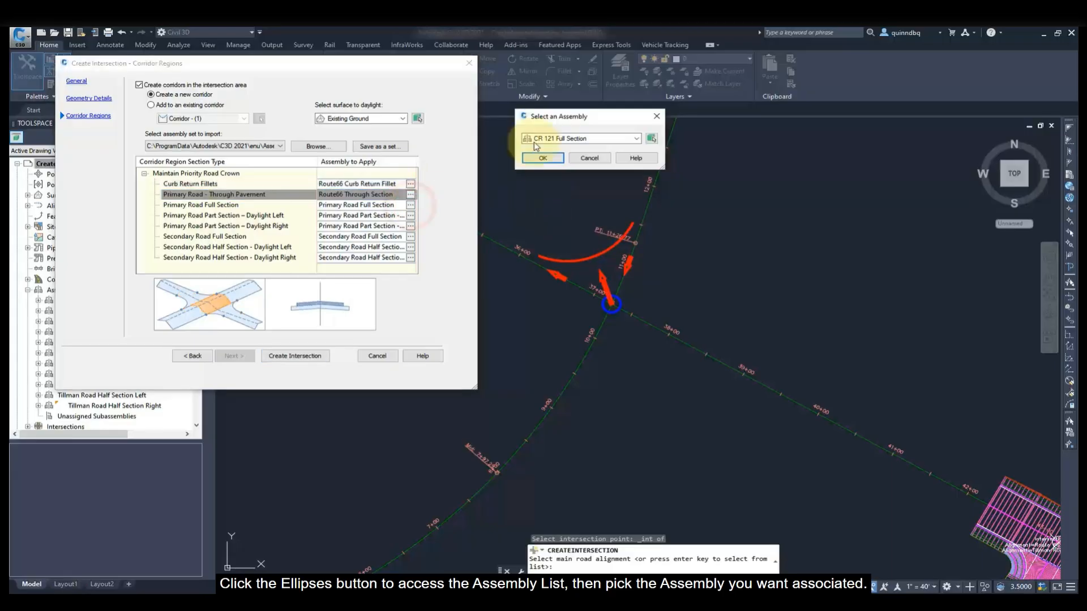
left_click(538, 138)
left_click(543, 182)
left_click(542, 158)
Assign the Route66 Part Section - Daylight Left and Daylight Right assemblies to the matching Primary Road Part Section regions.
left_click(410, 216)
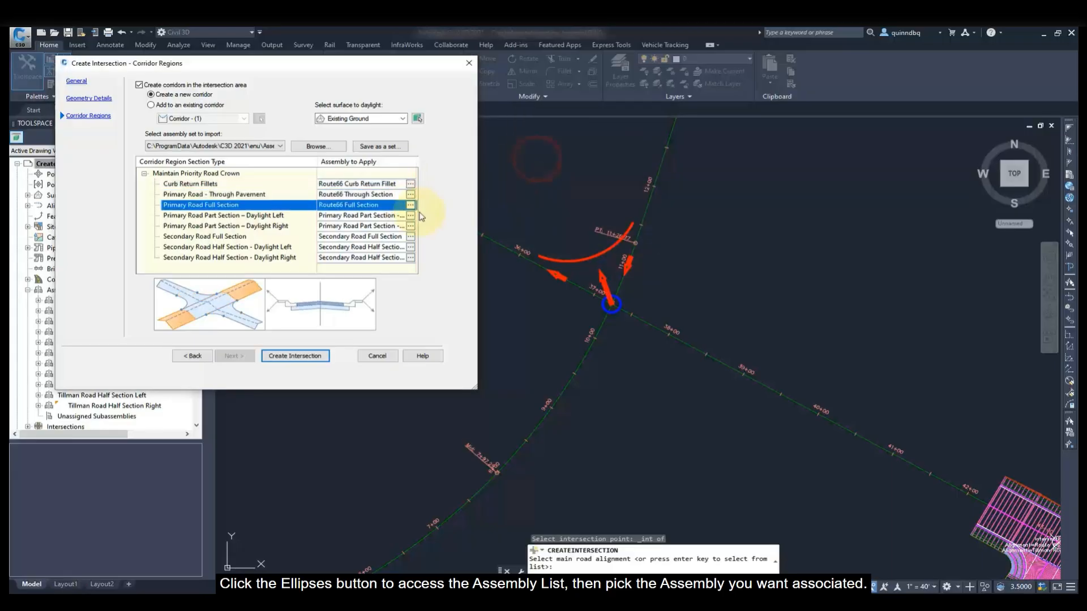
left_click(545, 141)
left_click(543, 192)
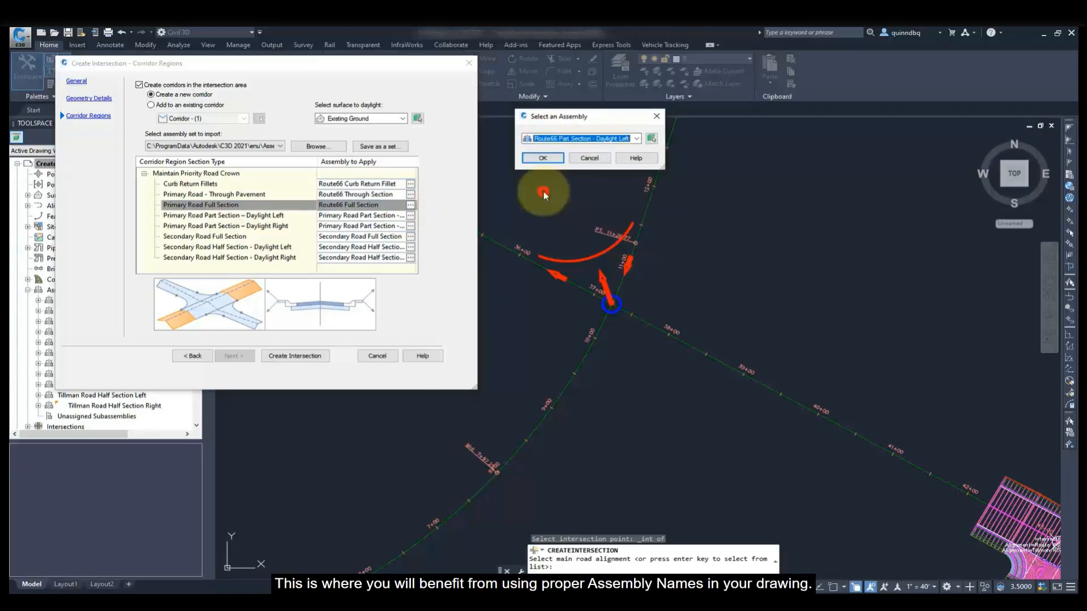
left_click(543, 159)
left_click(410, 226)
left_click(543, 138)
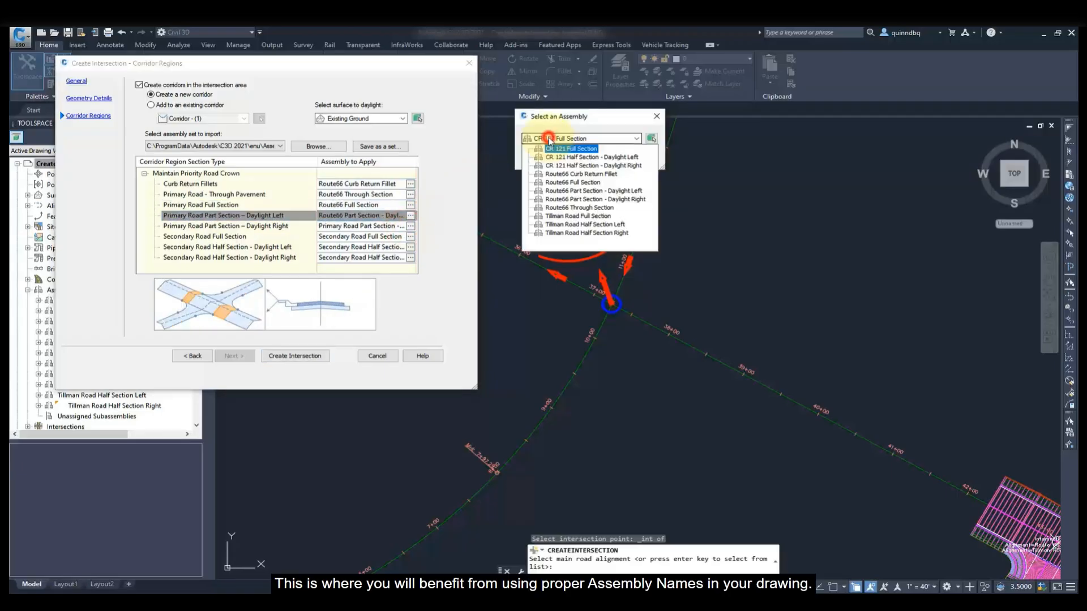
left_click(547, 196)
left_click(542, 158)
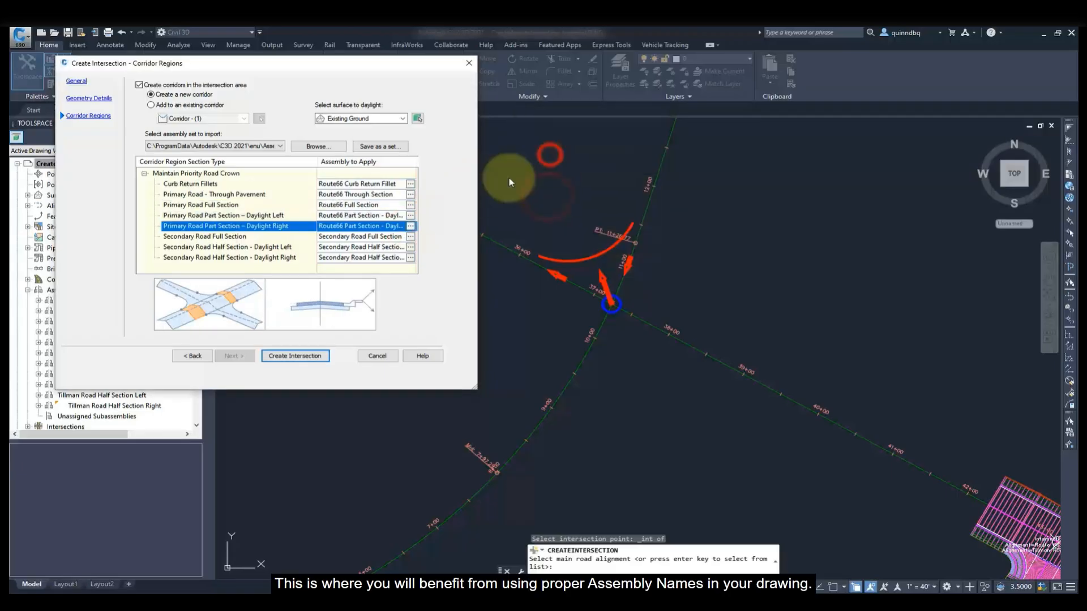
Assign the CR 121 Full Section assembly to the Secondary Road Full Section region.
left_click(410, 236)
left_click(557, 139)
left_click(554, 148)
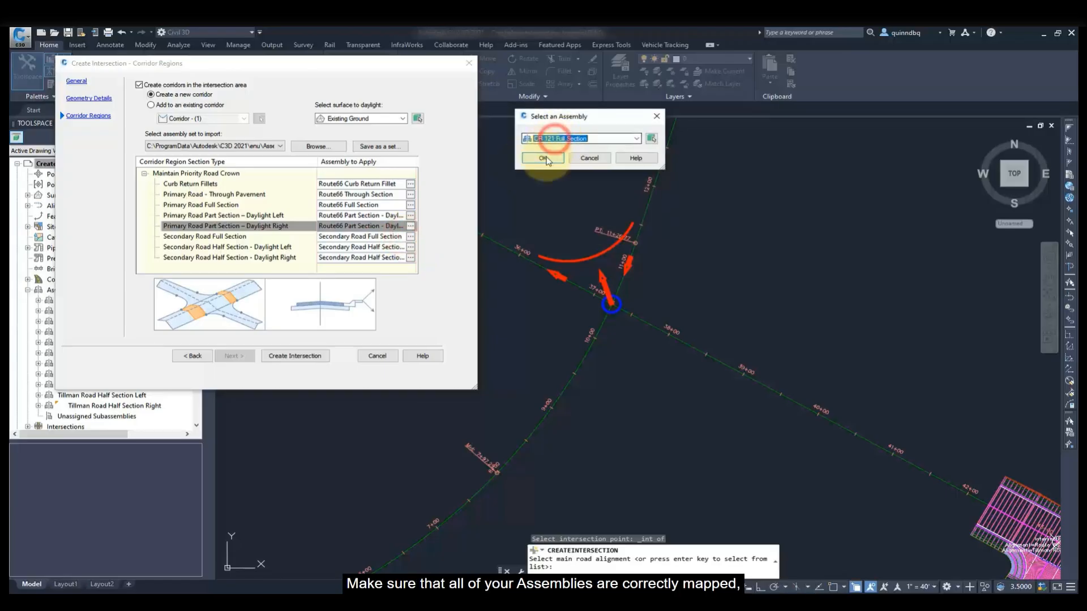
left_click(542, 157)
Assign the CR 121 Half Section - Daylight Left and Daylight Right assemblies to the matching Secondary Road Half Section regions.
left_click(411, 248)
left_click(532, 138)
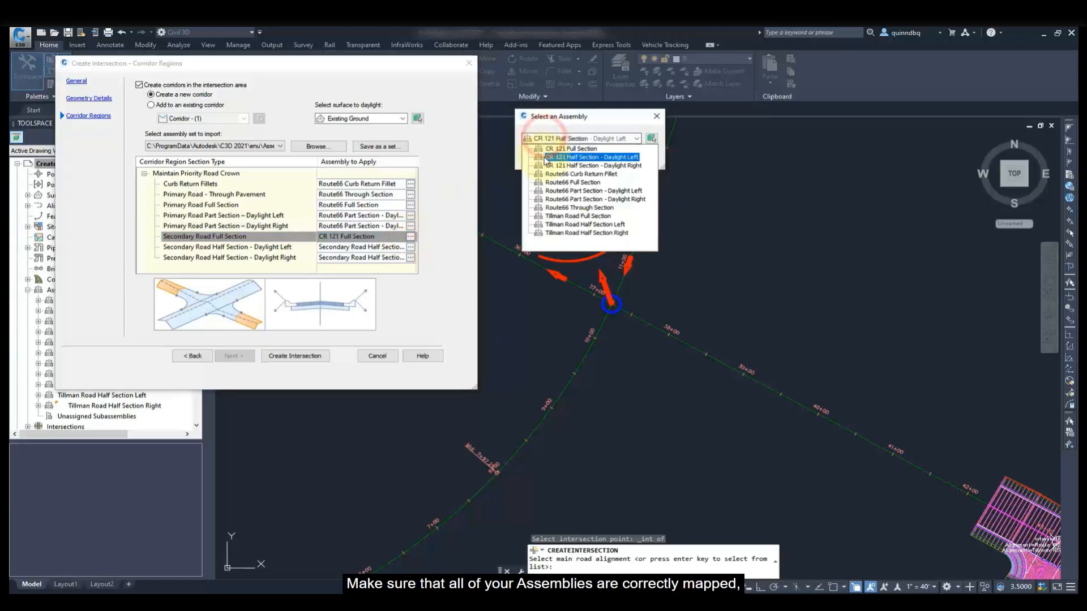
left_click(566, 148)
left_click(542, 158)
left_click(410, 258)
left_click(566, 139)
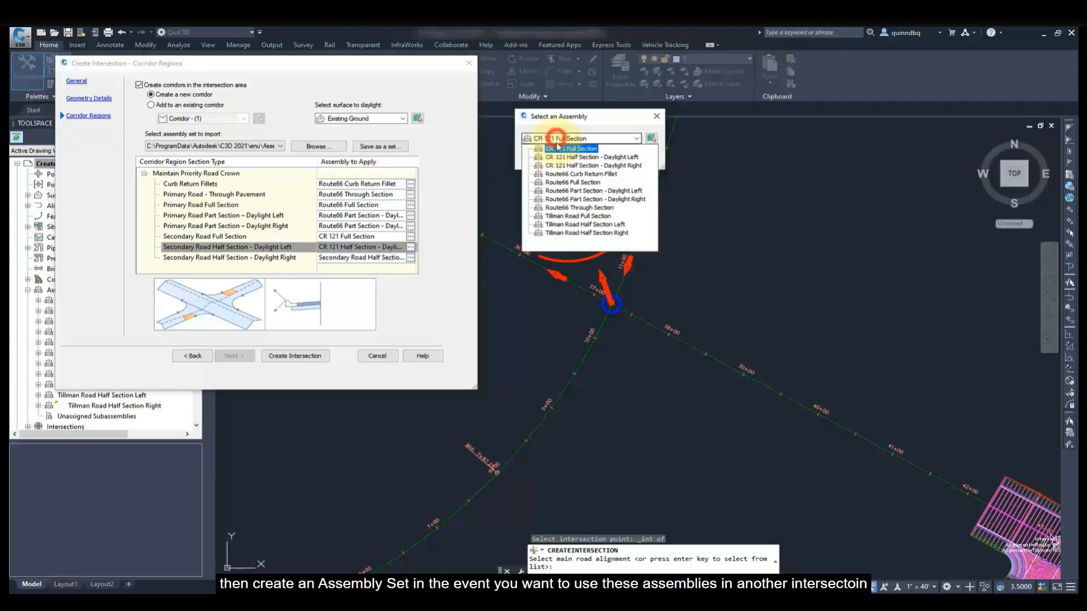
left_click(555, 148)
left_click(542, 159)
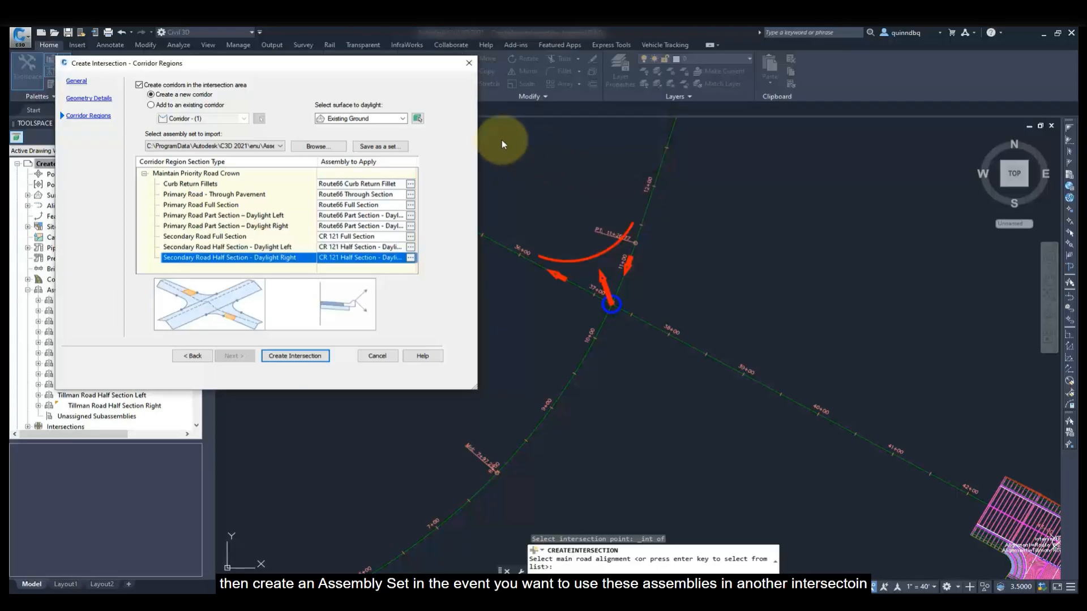
Save the mapped assemblies as the assembly set Create4wayIntersection_Imperial.xml and create the intersection.
left_click(395, 146)
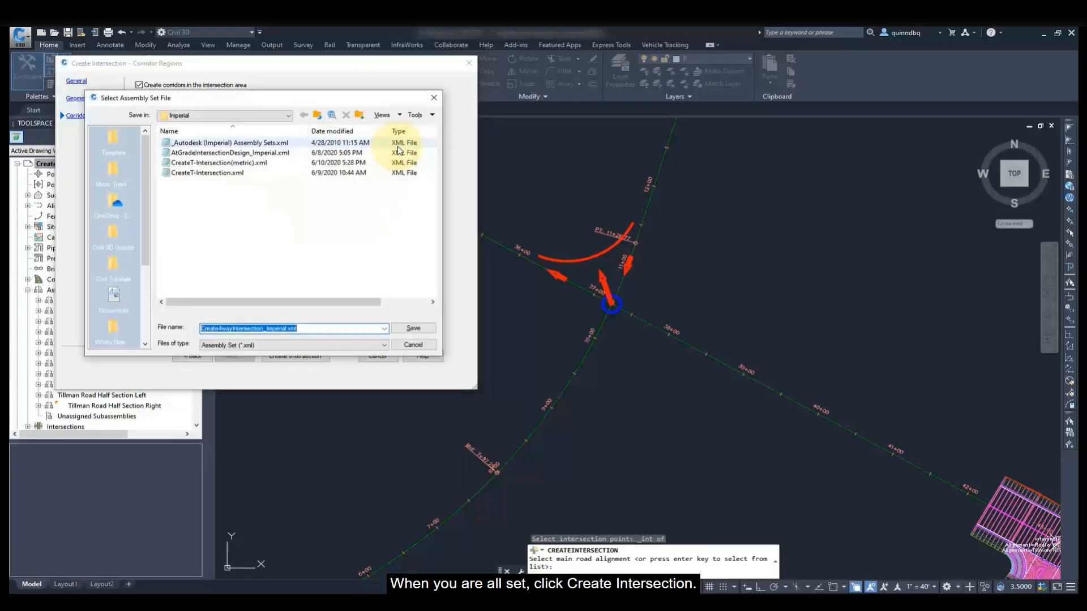
left_click(399, 328)
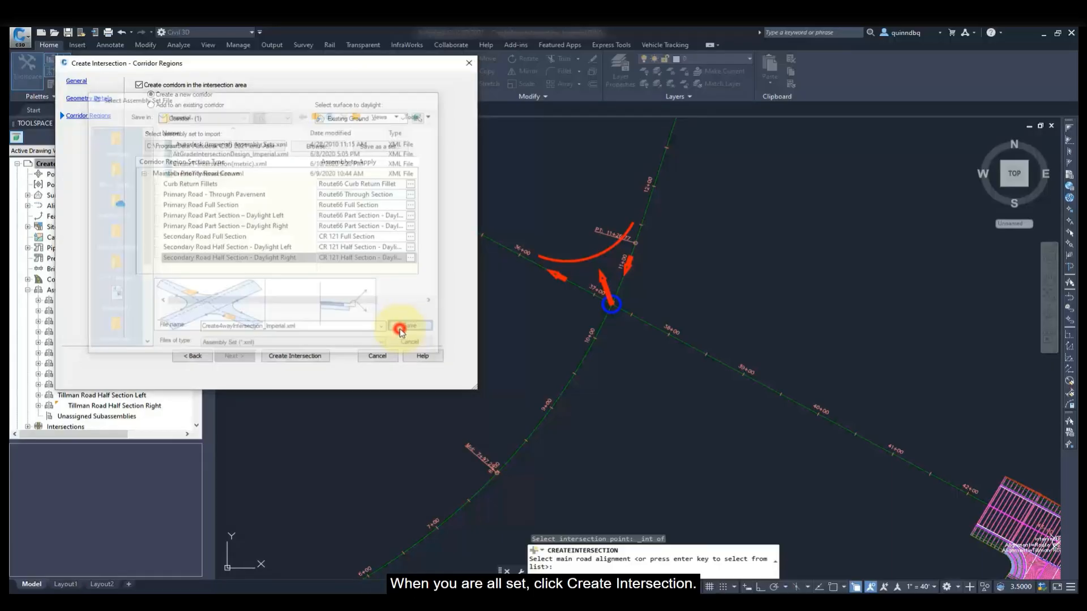
left_click(314, 355)
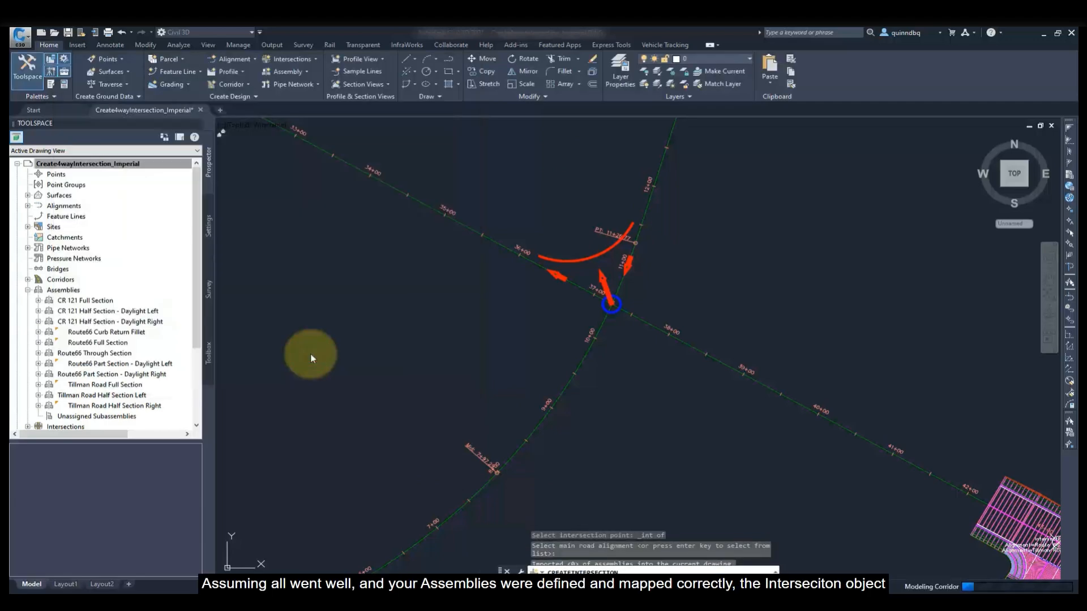